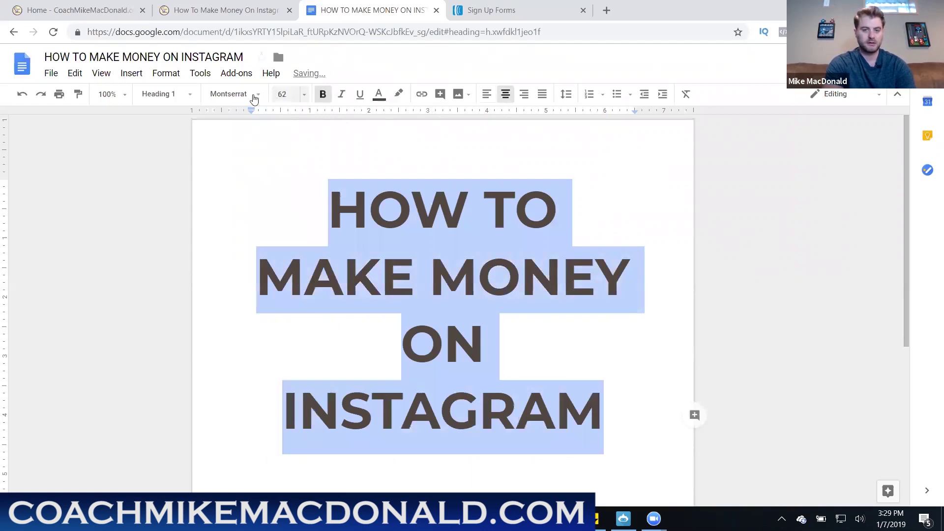
Step: Set the font size of the selected document title to 48
left_click(283, 94)
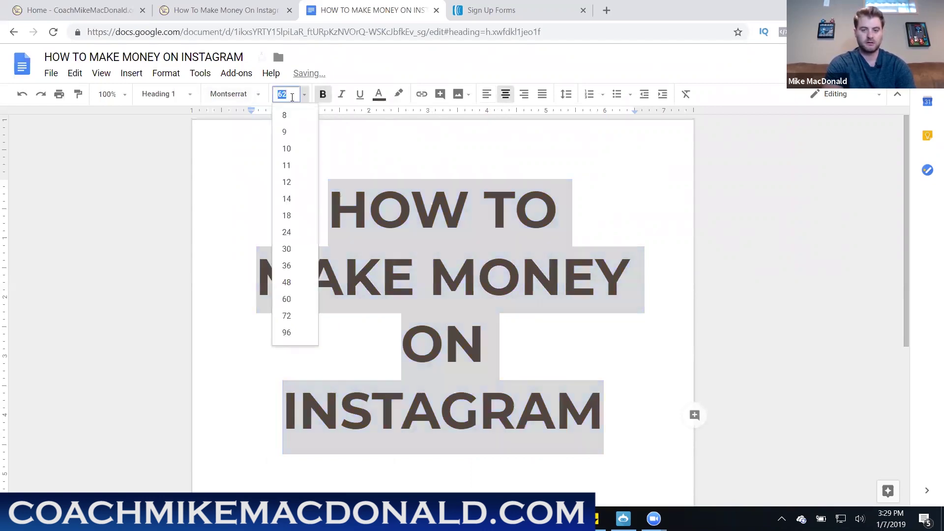
left_click(290, 285)
left_click(588, 370)
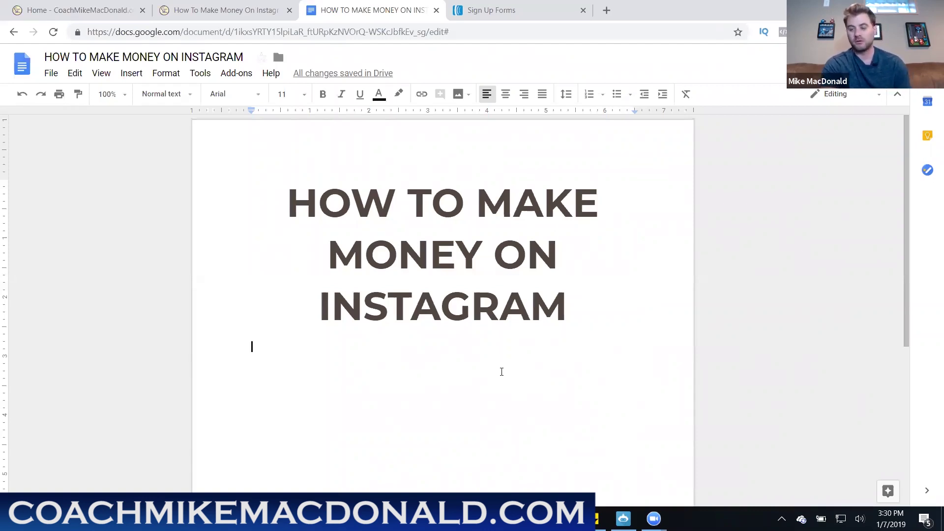
Step: Dictate a sample paragraph below the title using English (US) voice typing, ending with "with this strategy", and stop the dictation
left_click(206, 74)
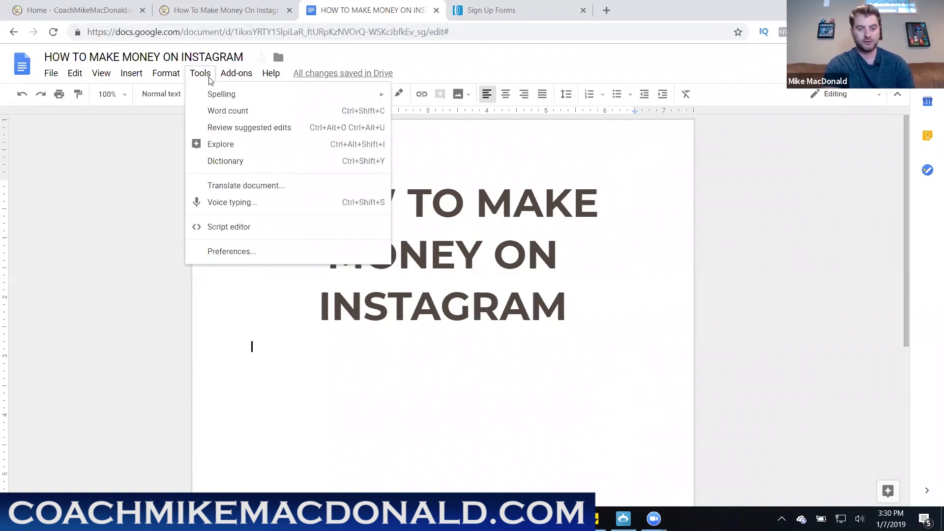
left_click(226, 203)
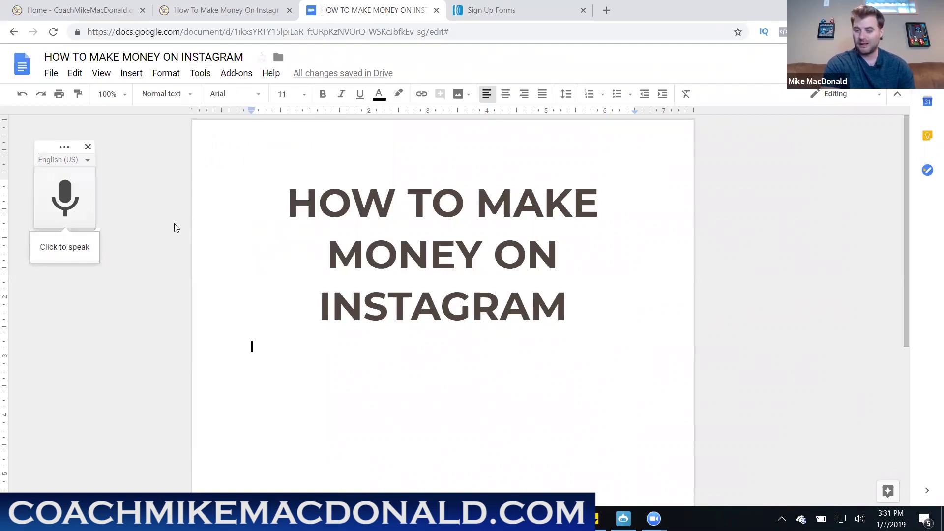
left_click(67, 202)
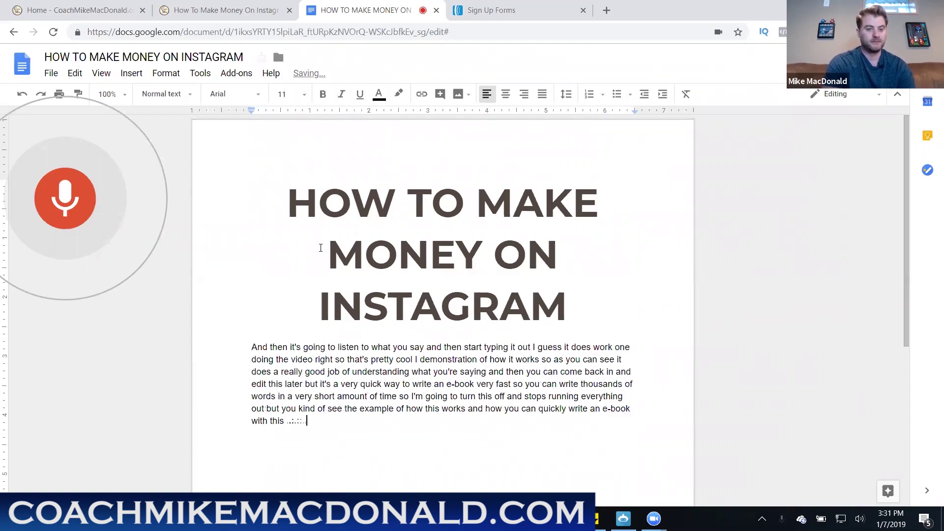
key("ctrl+shift+s")
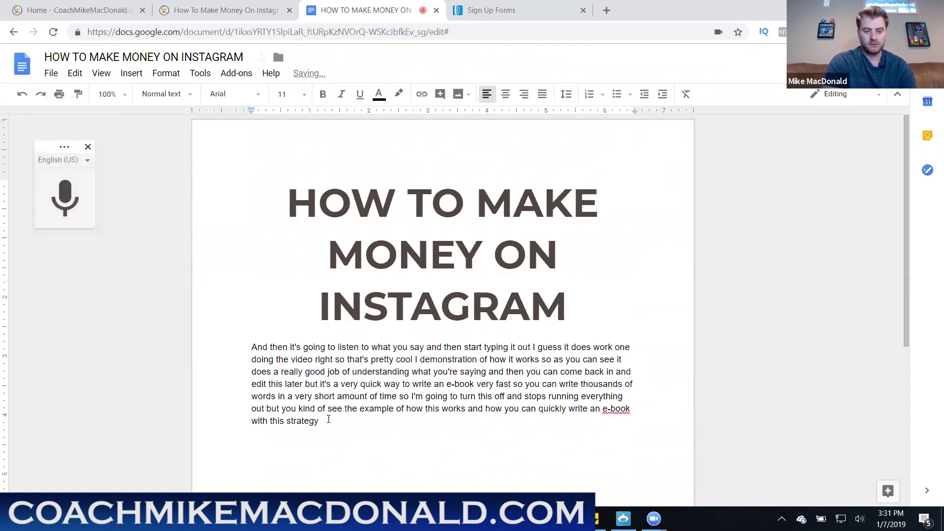
Step: Delete the entire dictated paragraph beneath the title
left_click_drag(320, 421, 245, 350)
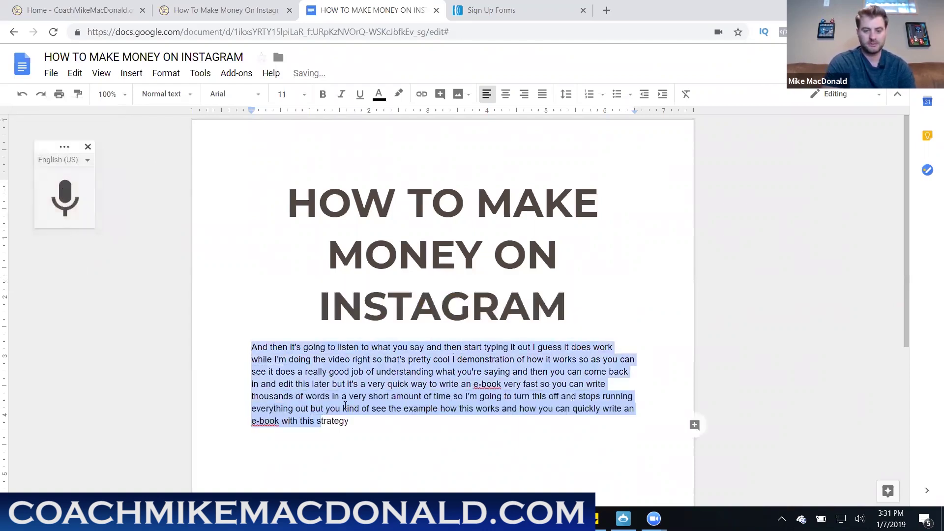
left_click(350, 421)
left_click_drag(350, 421, 253, 349)
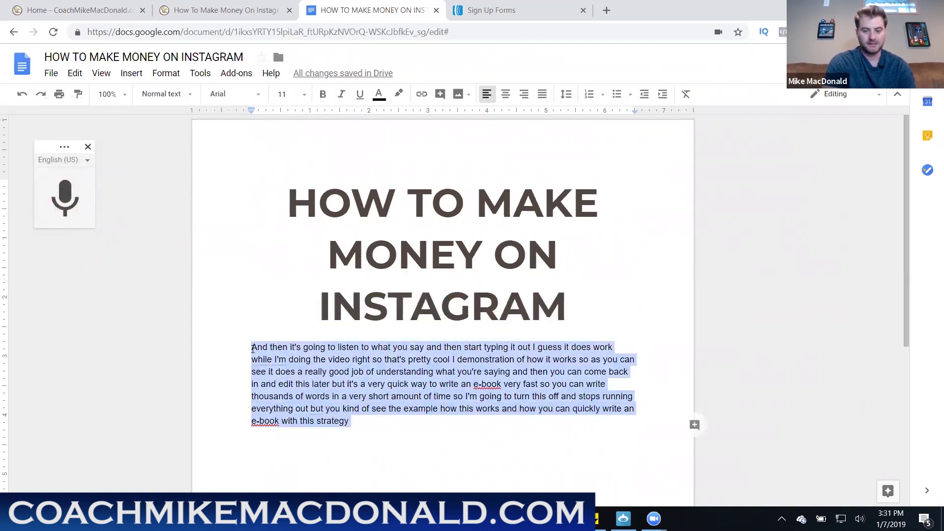
key("BackSpace")
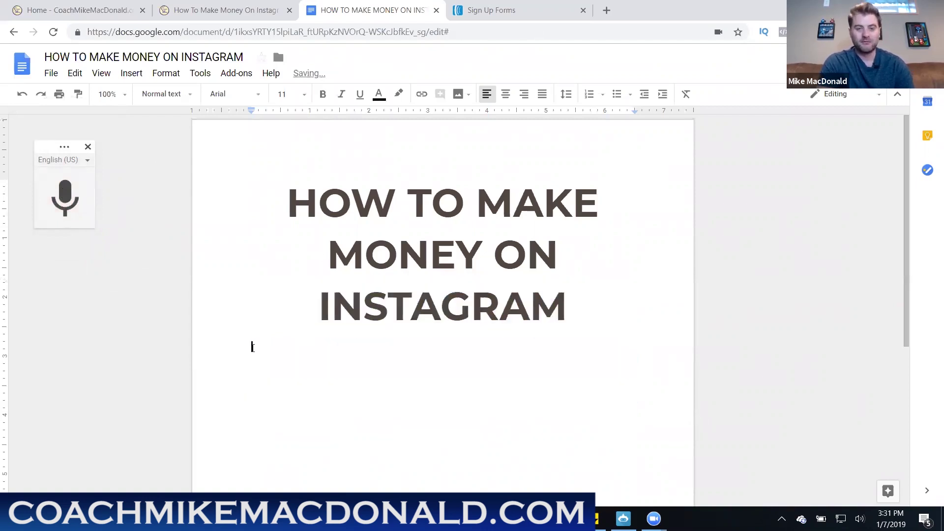
Step: Copy the Instagram blog post's article text from "Instagram marketing is one of the most powerful ways" through the closing "Click Here." line
left_click(215, 11)
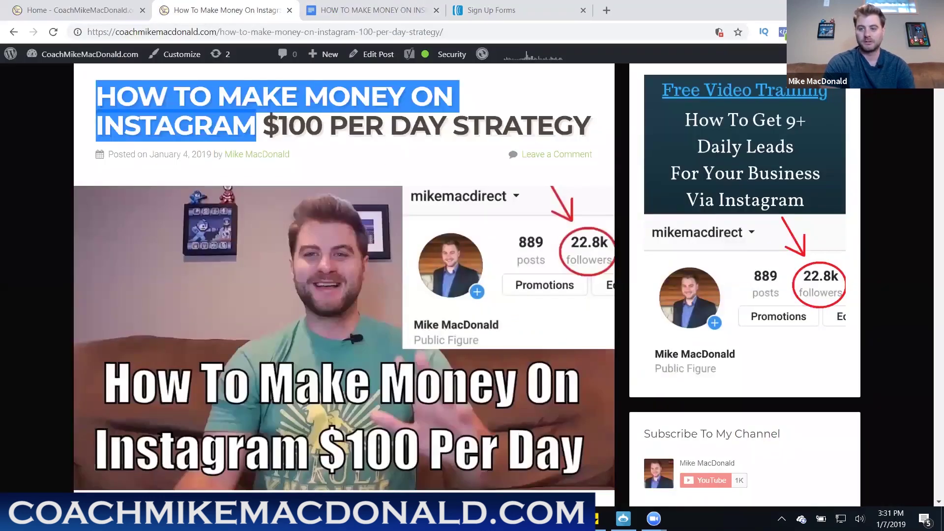
scroll(931, 99, "down", 1)
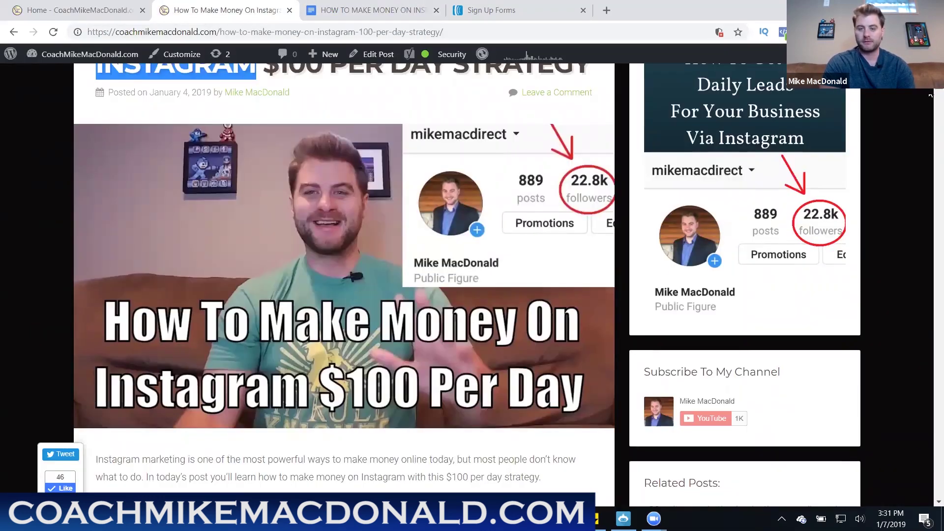
scroll(371, 183, "down", 3)
left_click_drag(95, 314, 260, 393)
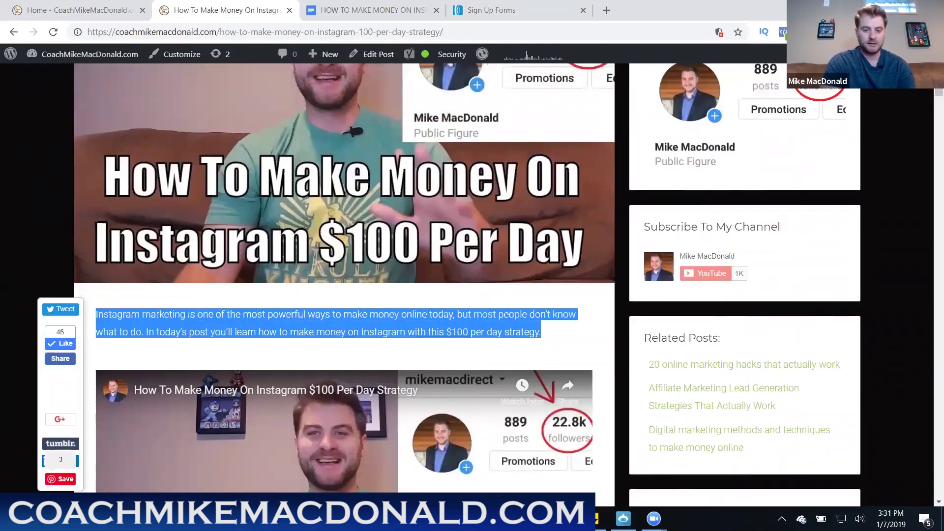
key("ctrl+a")
scroll(345, 275, "down", 15)
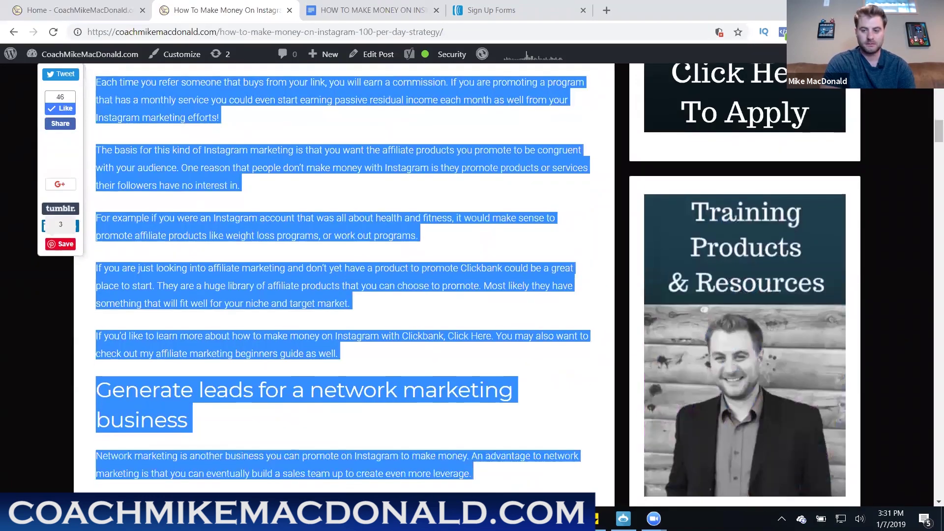
scroll(344, 275, "down", 14)
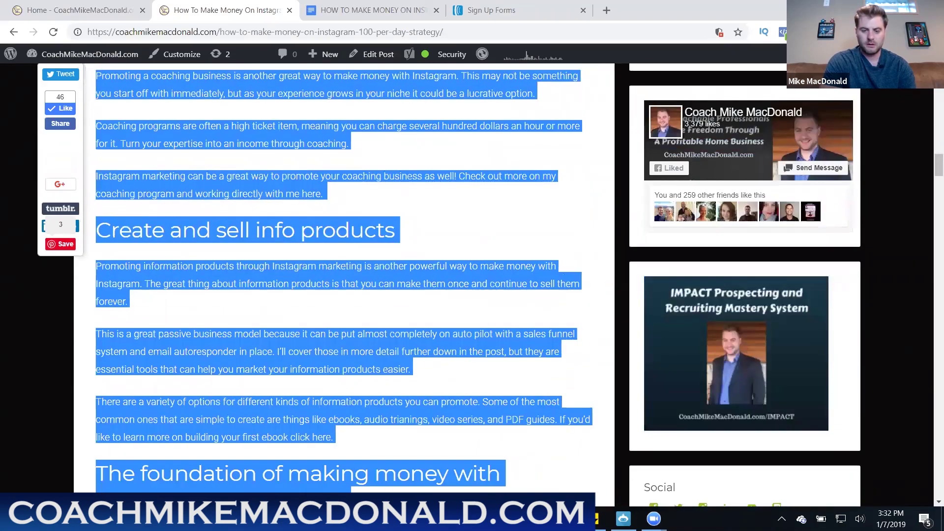
scroll(344, 275, "down", 15)
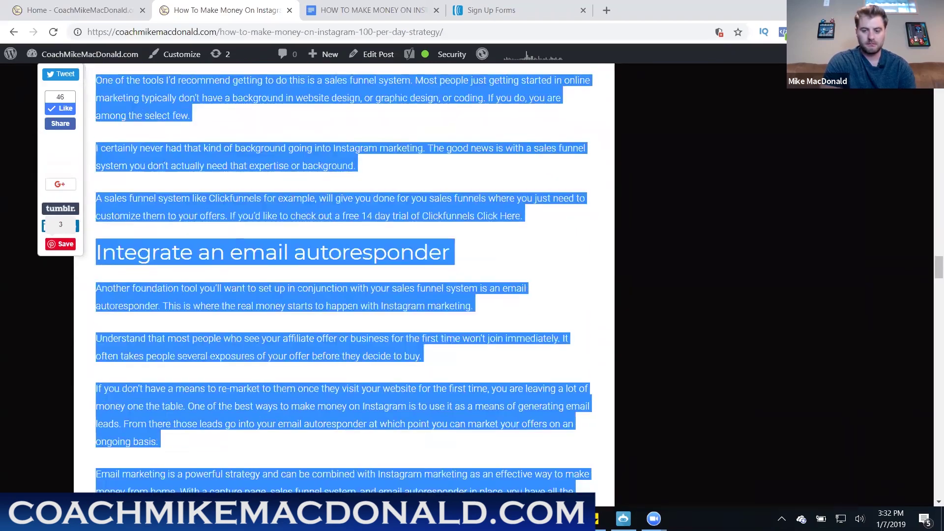
scroll(344, 276, "down", 15)
scroll(344, 275, "down", 15)
scroll(344, 276, "down", 15)
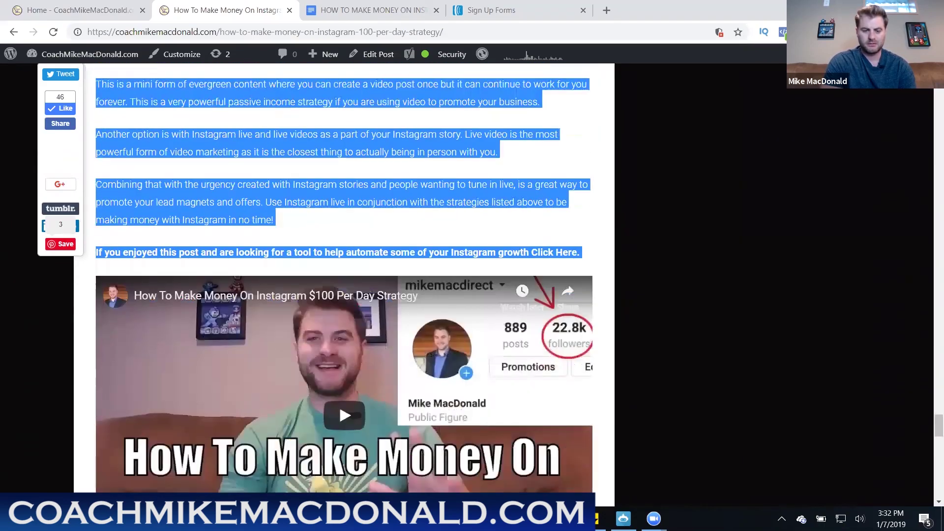
scroll(453, 472, "down", 6)
left_click(594, 259)
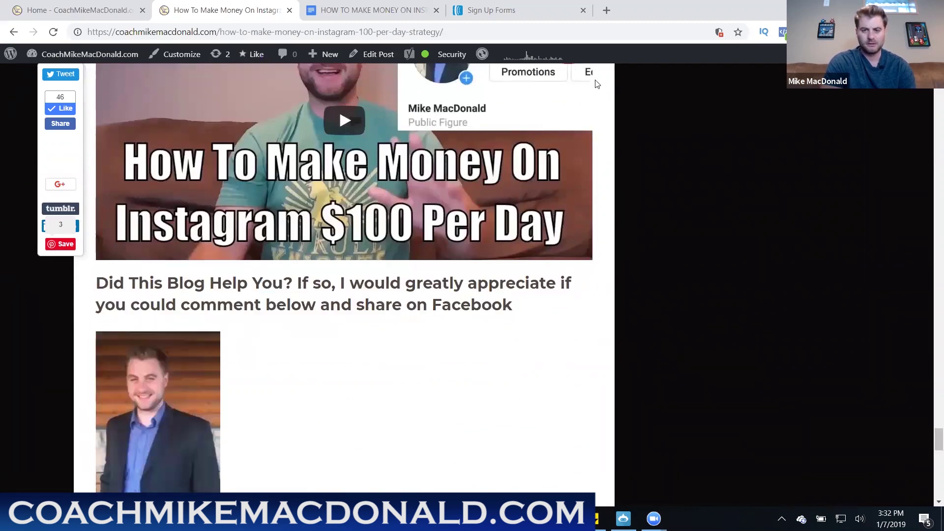
key("ctrl+a")
scroll(596, 198, "up", 6)
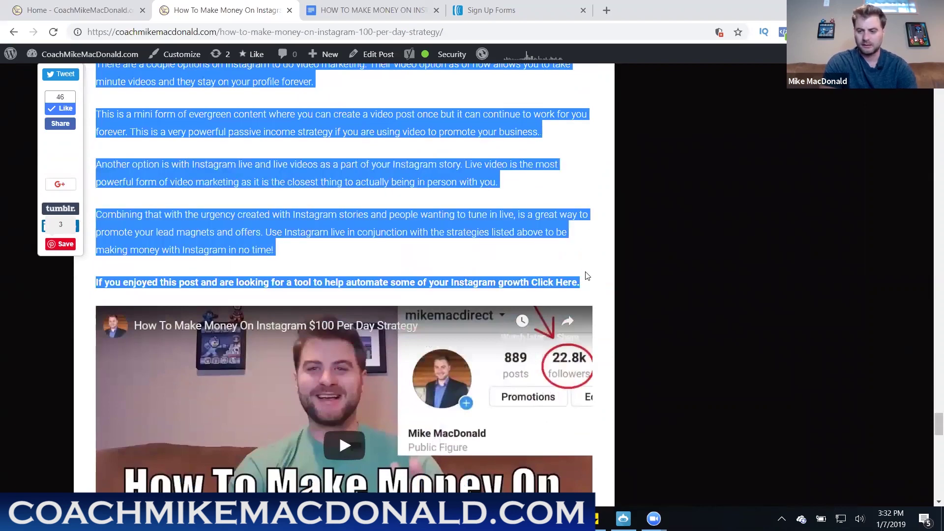
Step: Paste the copied article below the title in the Google Docs document and check it through to the last page
left_click(374, 10)
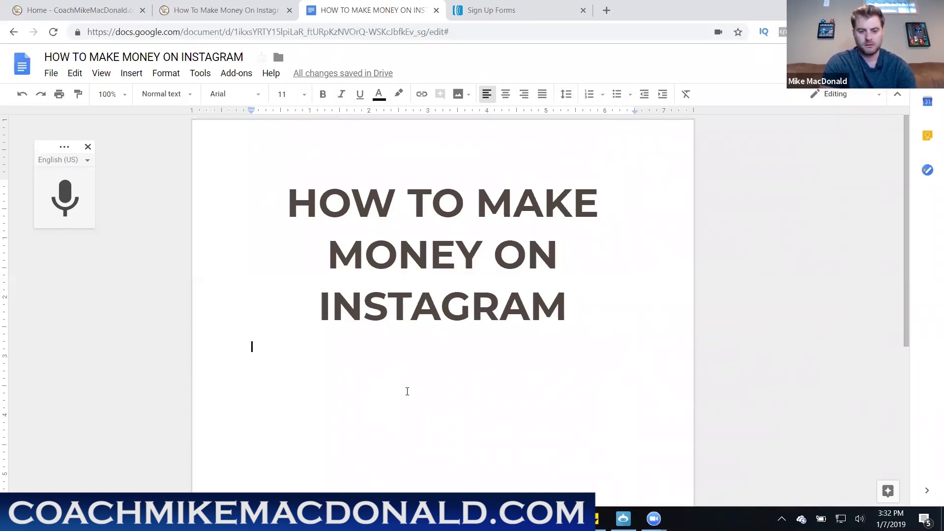
key("ctrl+v")
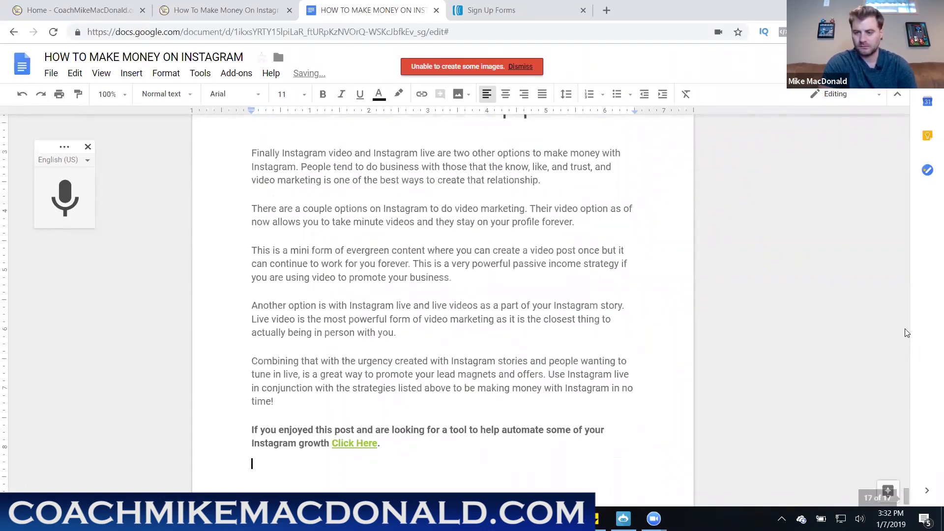
scroll(907, 333, "up", 20)
left_click_drag(905, 329, 922, 153)
left_click_drag(925, 157, 930, 224)
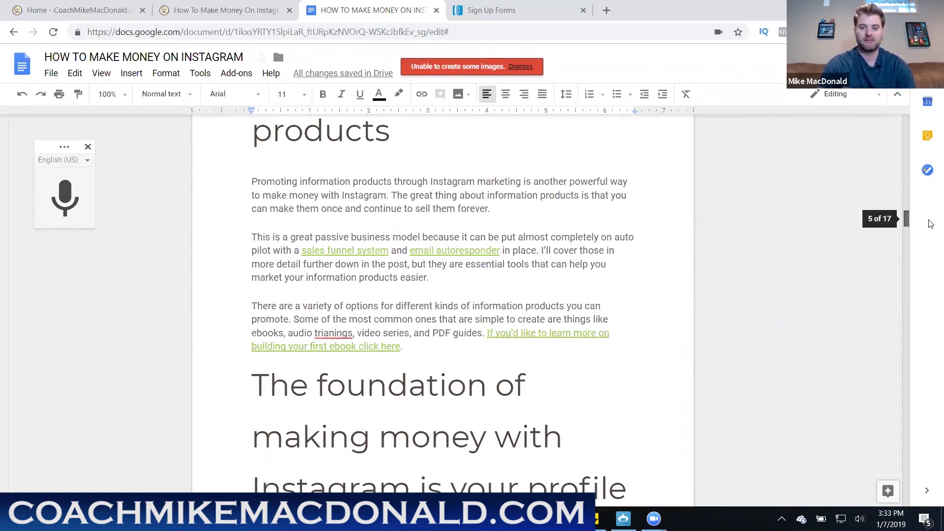
left_click_drag(930, 223, 906, 383)
scroll(906, 382, "down", 20)
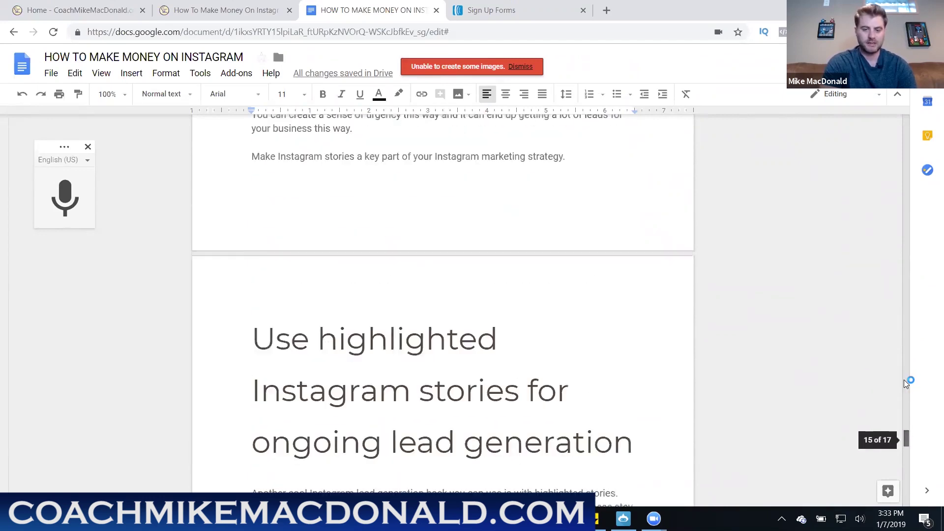
scroll(906, 383, "down", 10)
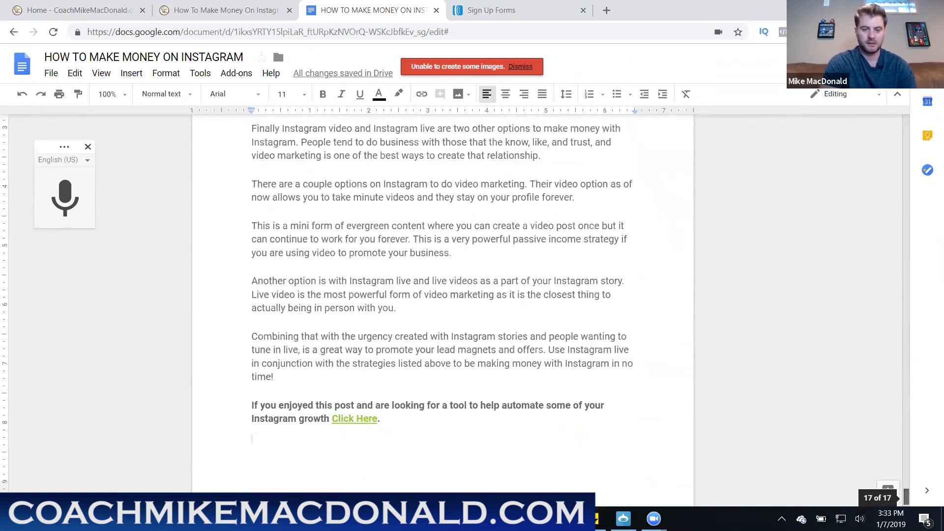
left_click(385, 414)
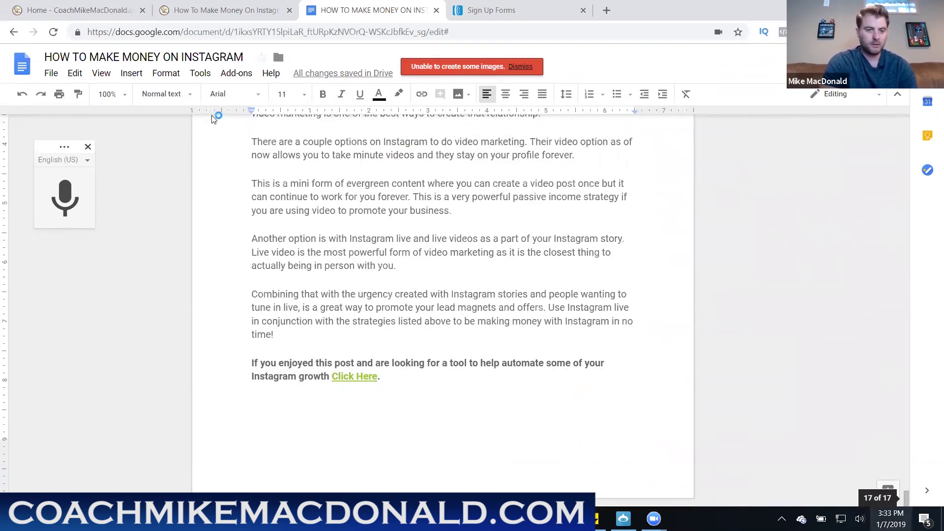
Step: Download the document as a PDF Document (.pdf)
left_click(56, 75)
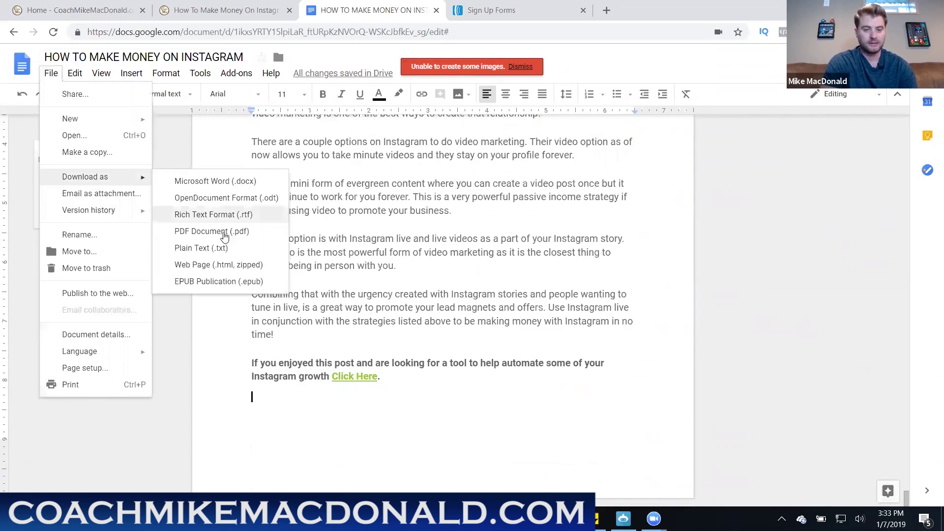
key("ctrl+shift+s")
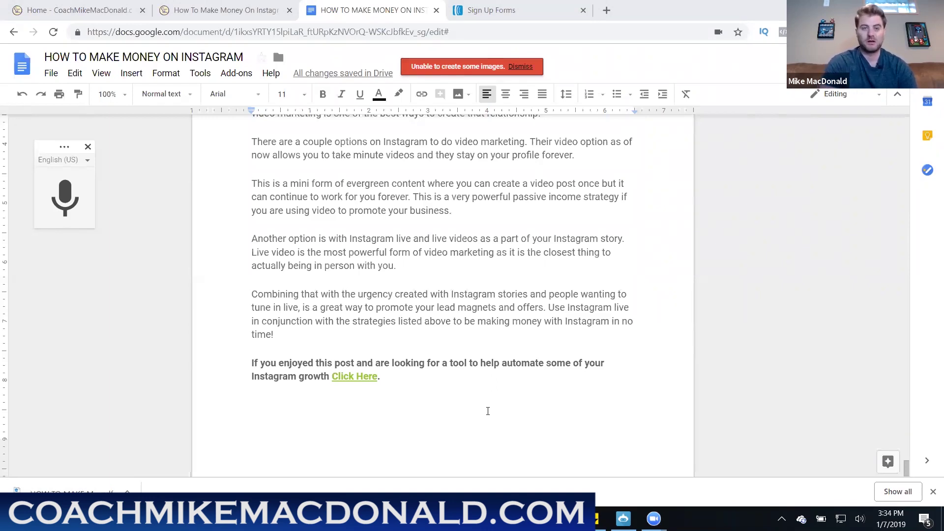
Step: Open Google Drive in a new browser tab and upload the downloaded PDF to My Drive
left_click(606, 9)
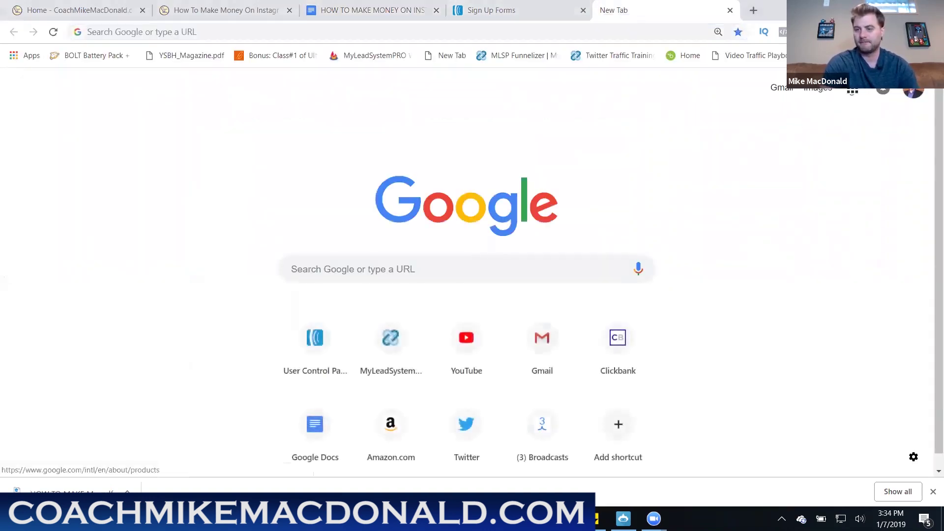
left_click(852, 90)
left_click(759, 364)
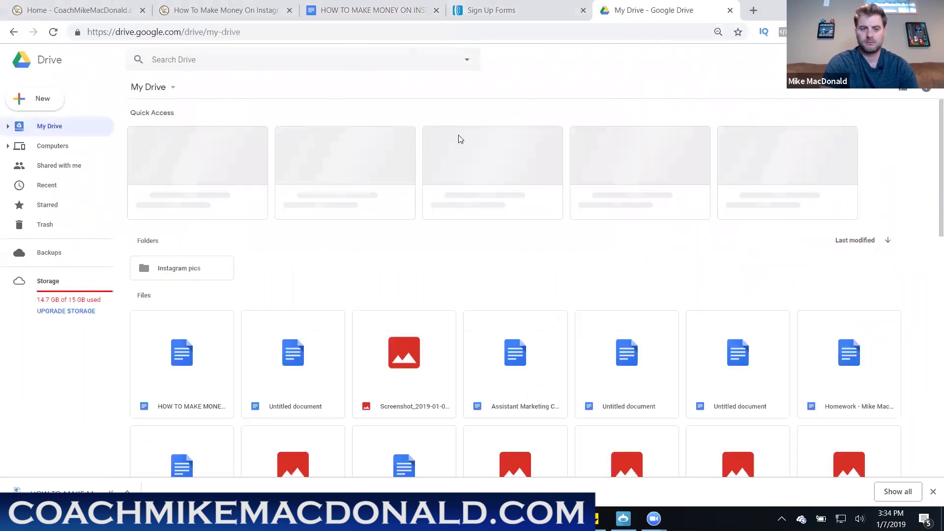
scroll(400, 259, "down", 15)
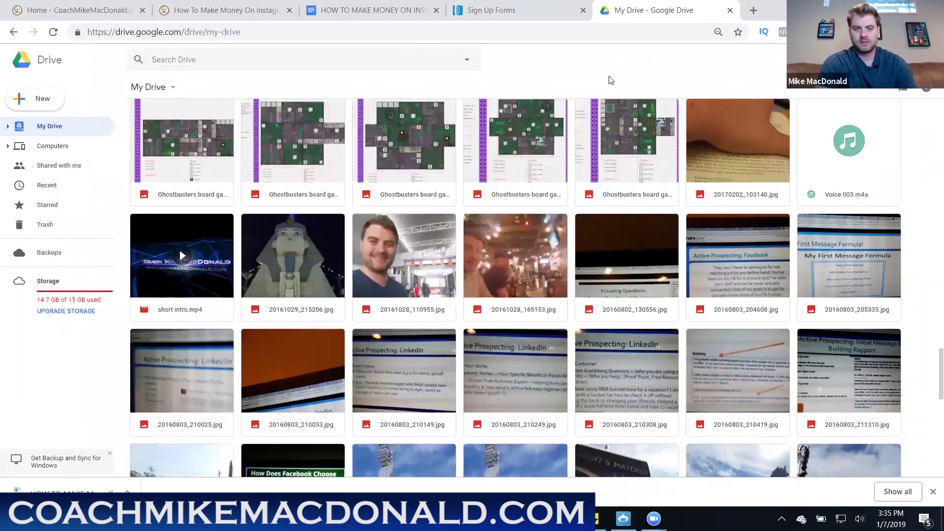
left_click_drag(79, 492, 455, 270)
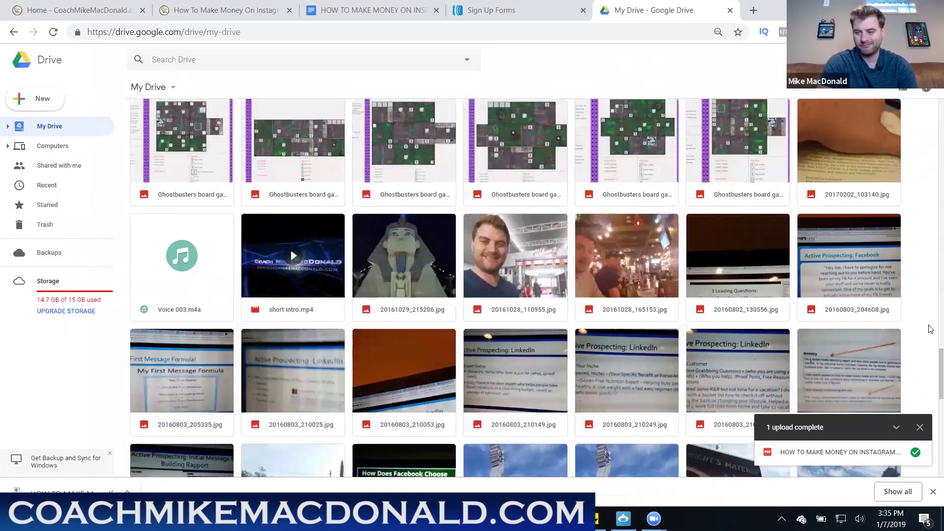
Step: Open the uploaded HOW TO MAKE MONEY ON INSTAGRAM.pdf and set its link sharing to "Anyone with the link can view"
scroll(930, 360, "up", 1)
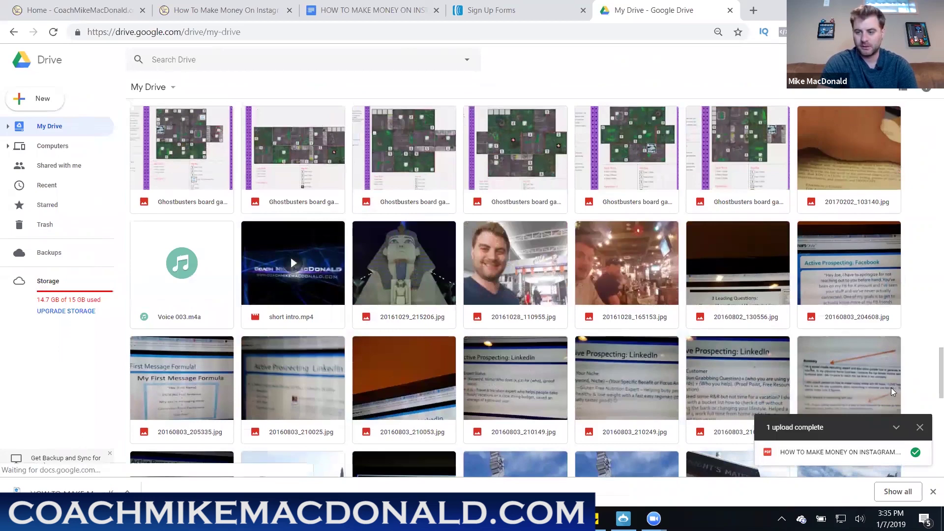
left_click(896, 427)
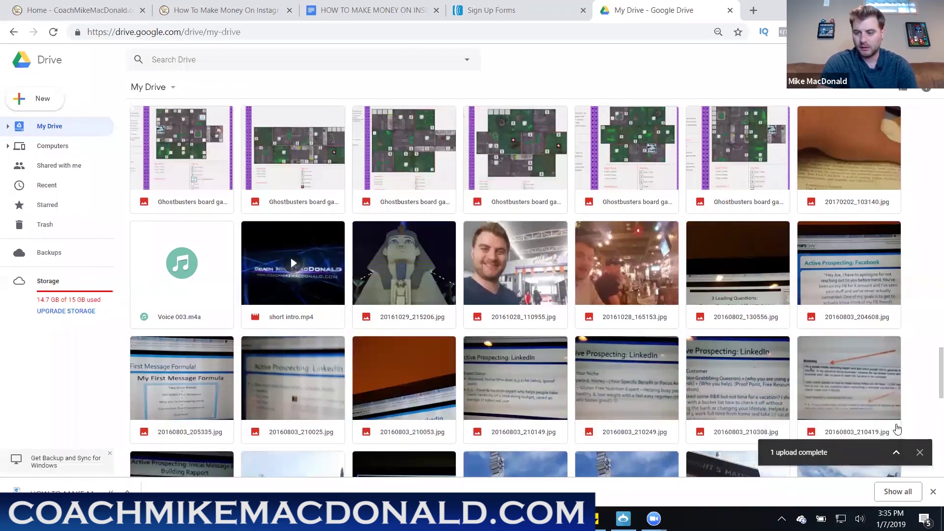
left_click(896, 452)
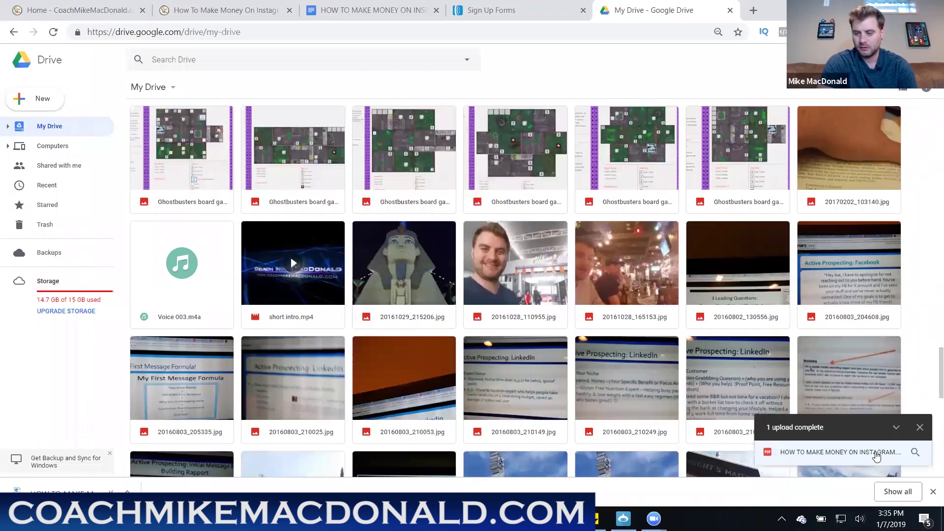
left_click(876, 454)
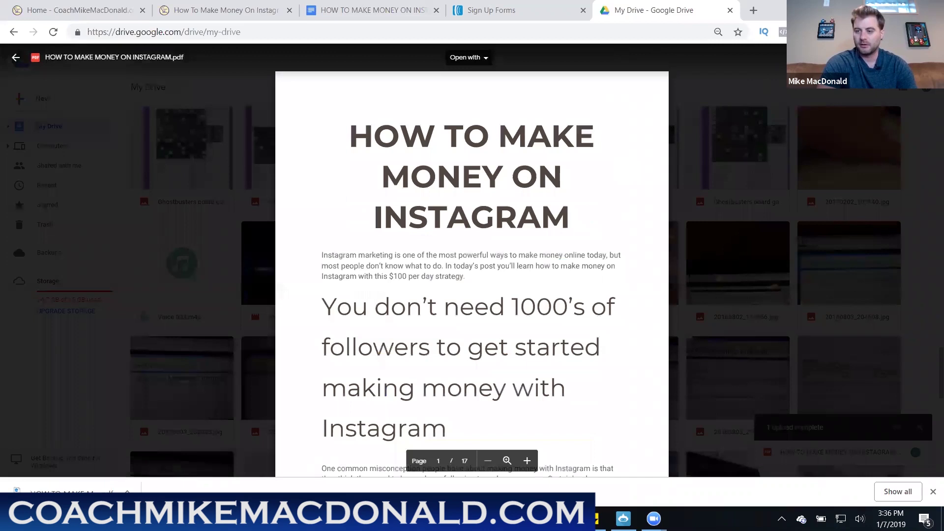
left_click(926, 57)
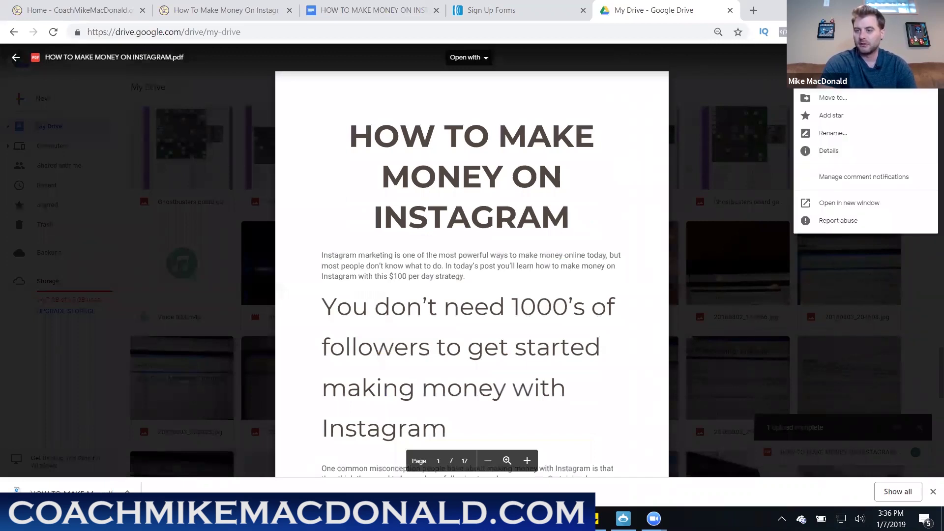
left_click(836, 80)
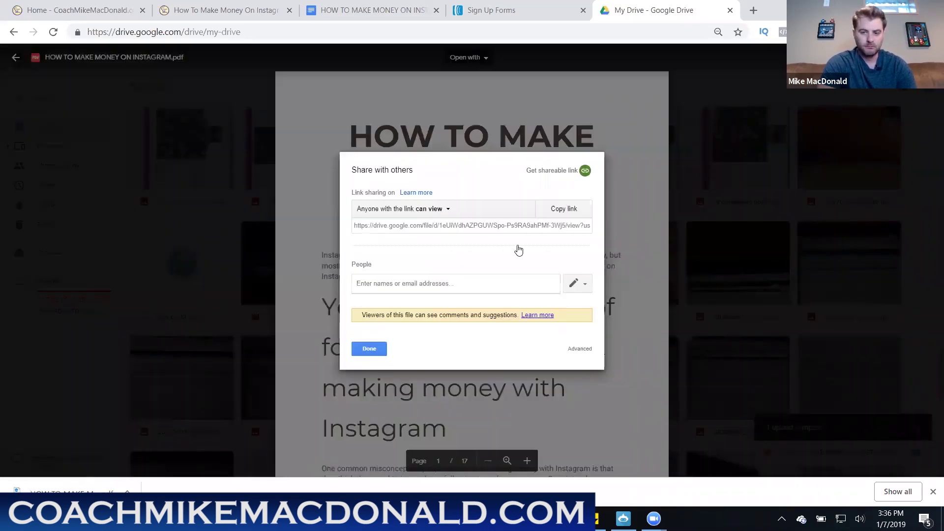
left_click(446, 210)
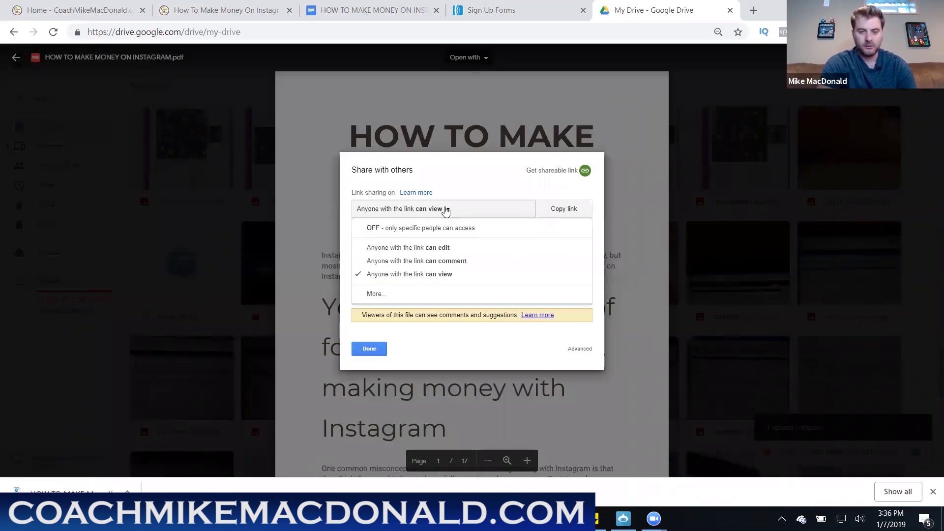
left_click(469, 275)
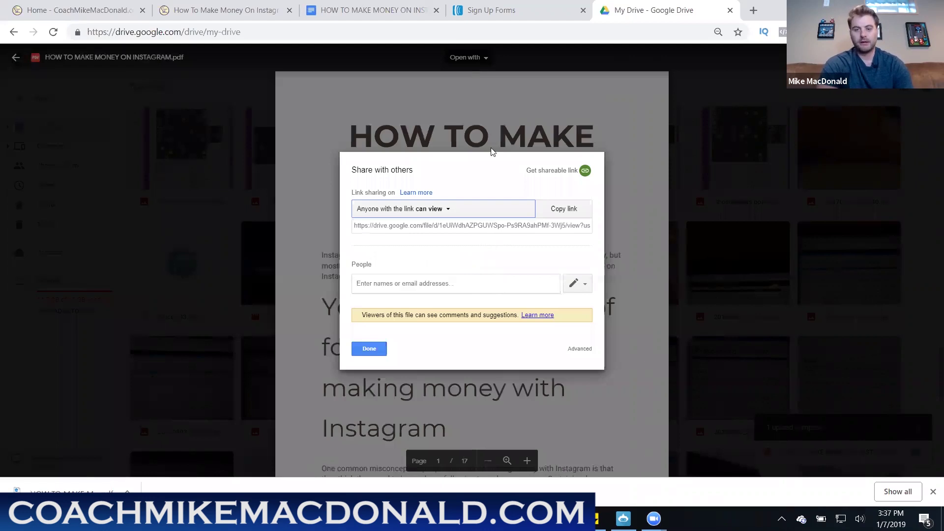
Step: Switch to AWeber, start a new list and name it "Make Money With Instagram"
left_click(490, 6)
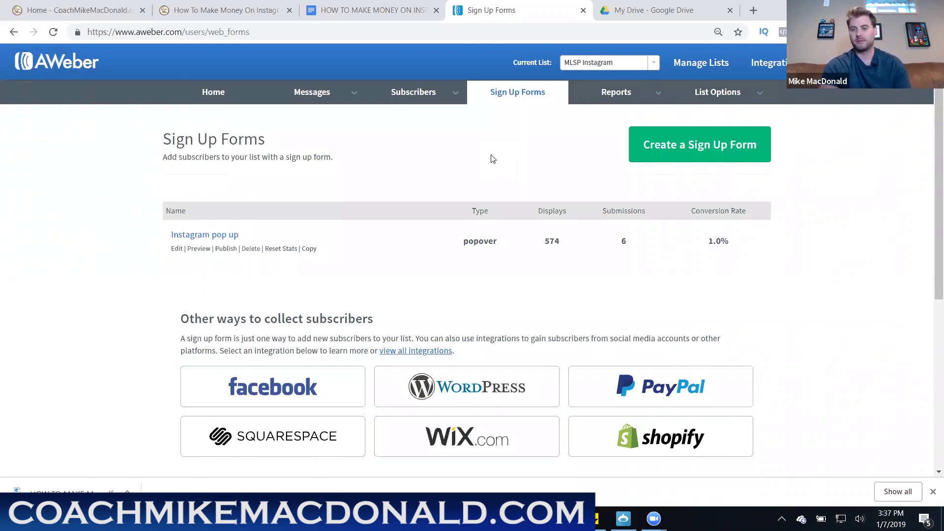
mouse_move(706, 96)
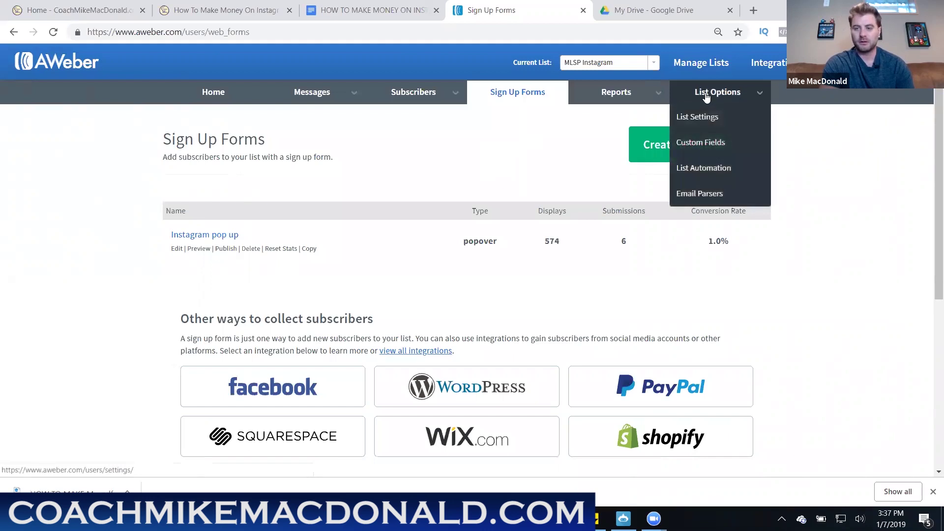
left_click(706, 69)
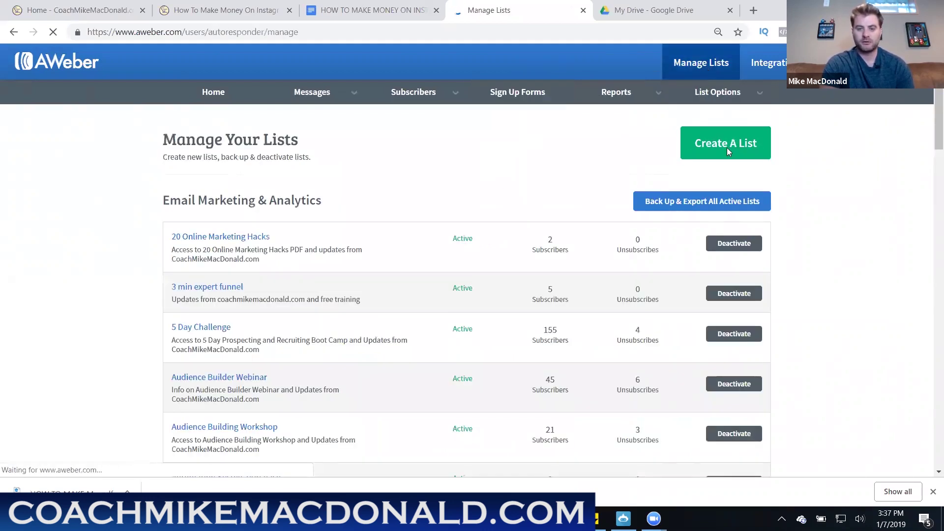
left_click(727, 148)
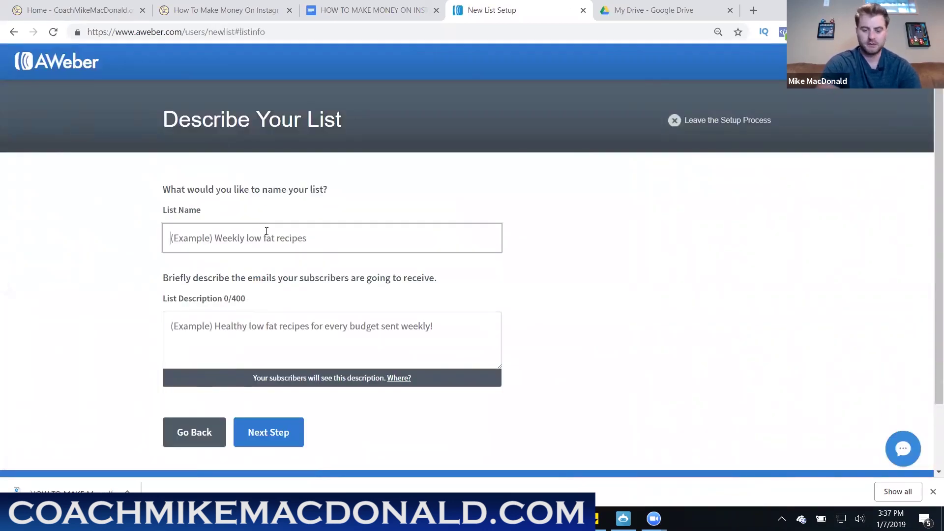
type("Make Money")
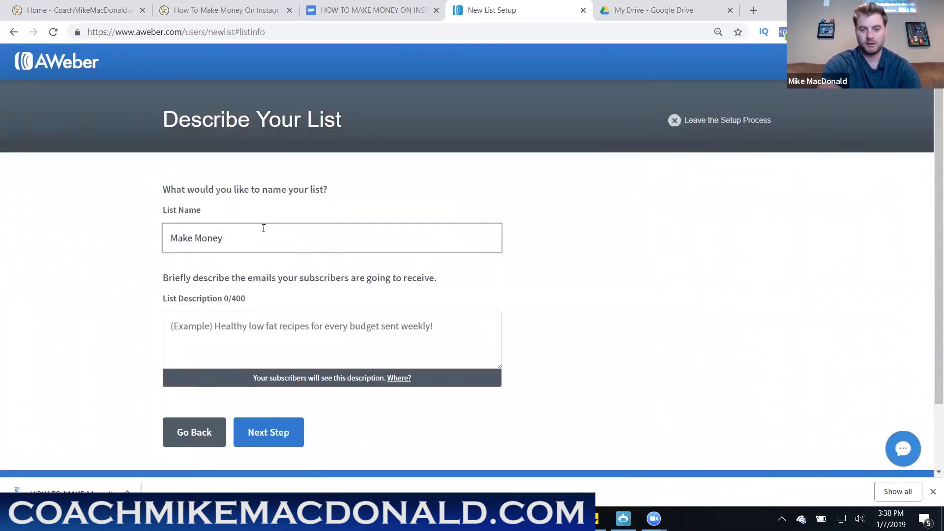
type(" With")
key("BackSpace")
key("BackSpace")
key("BackSpace")
type("it")
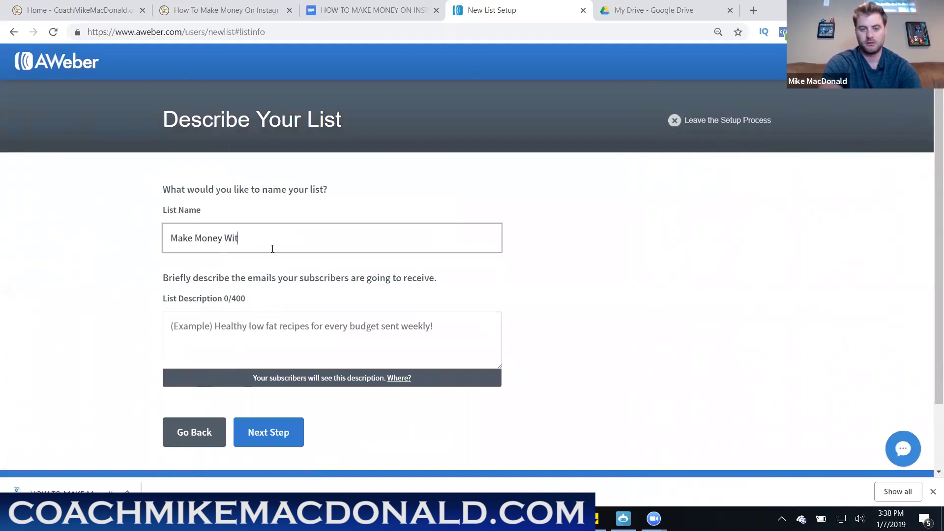
type("h Instagram")
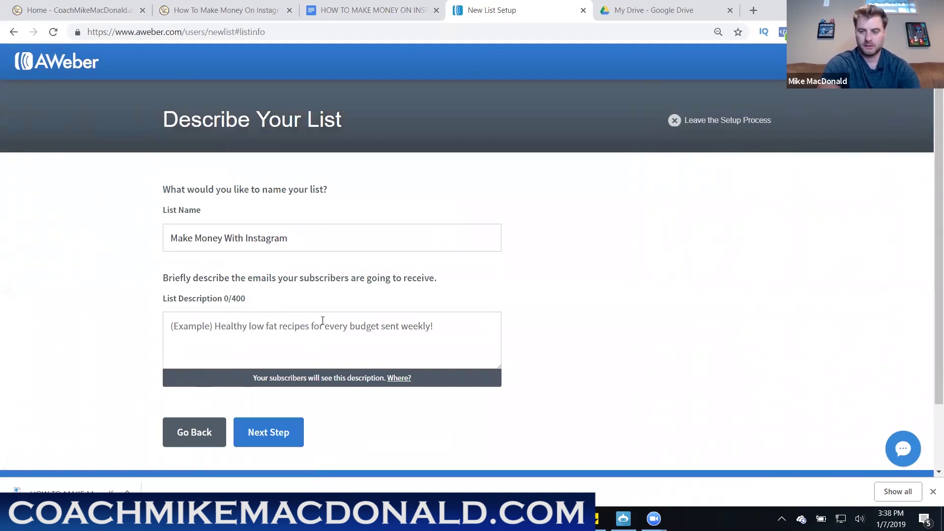
Step: Describe the list as "Get access to Make Money With Instagram PDF and Updates from" followed by the coach's website address
type("Get access to M")
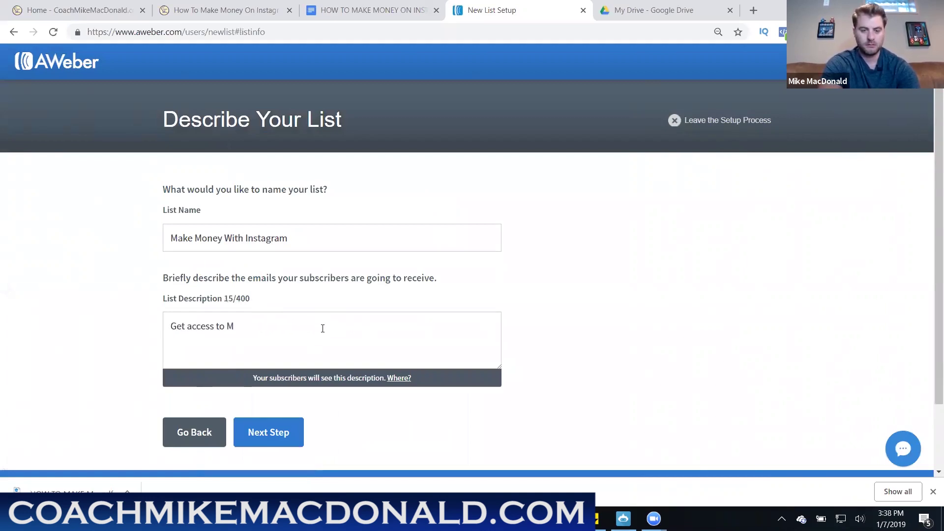
type("ake Money ")
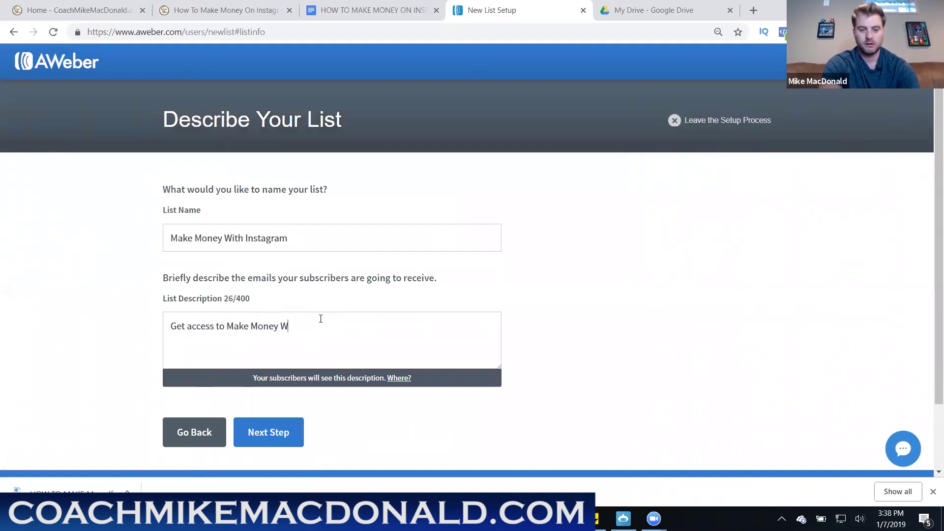
type("With Instagram PD")
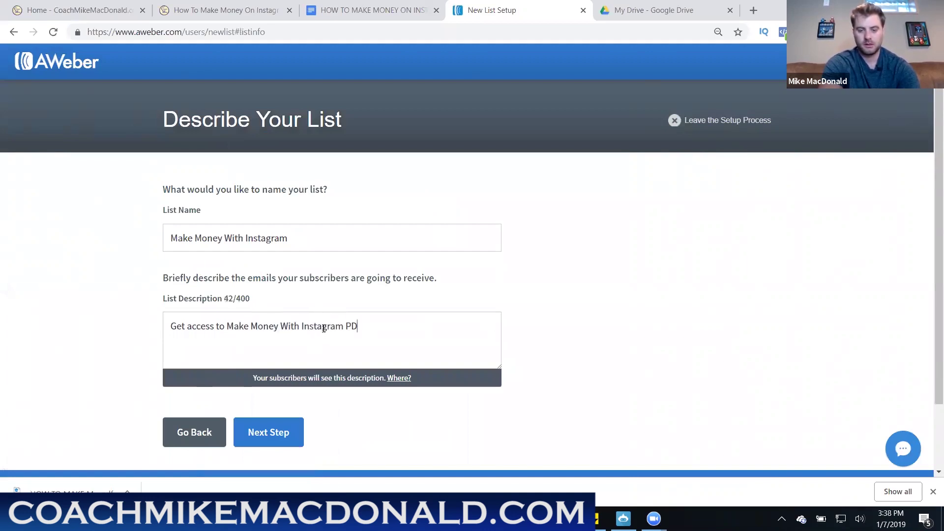
type("F and Updates from CoachMikeMac")
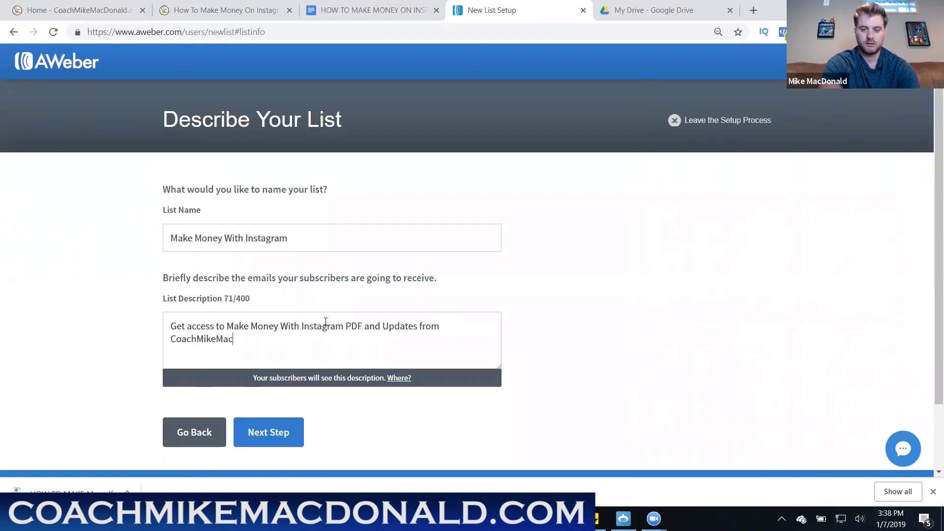
type("Donald.com")
Step: Approve the default English confirmation message and create the list
left_click(276, 442)
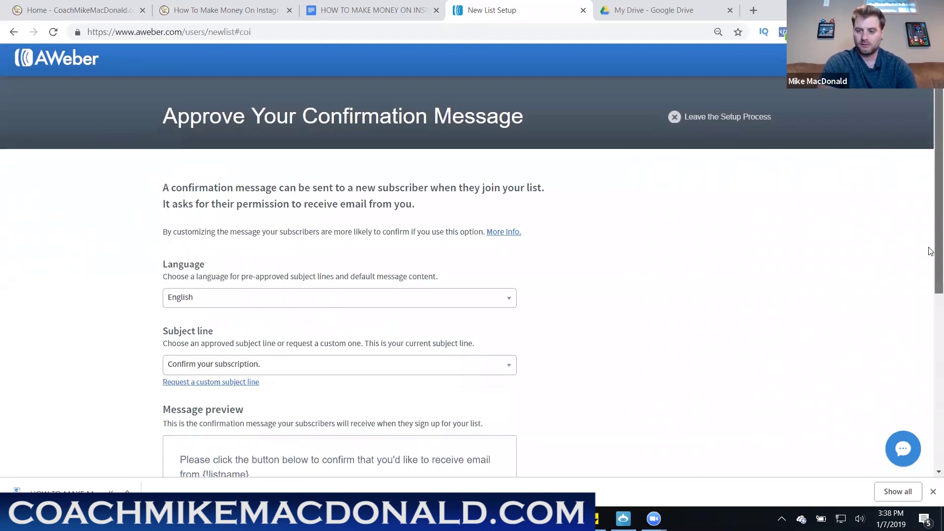
scroll(931, 251, "down", 5)
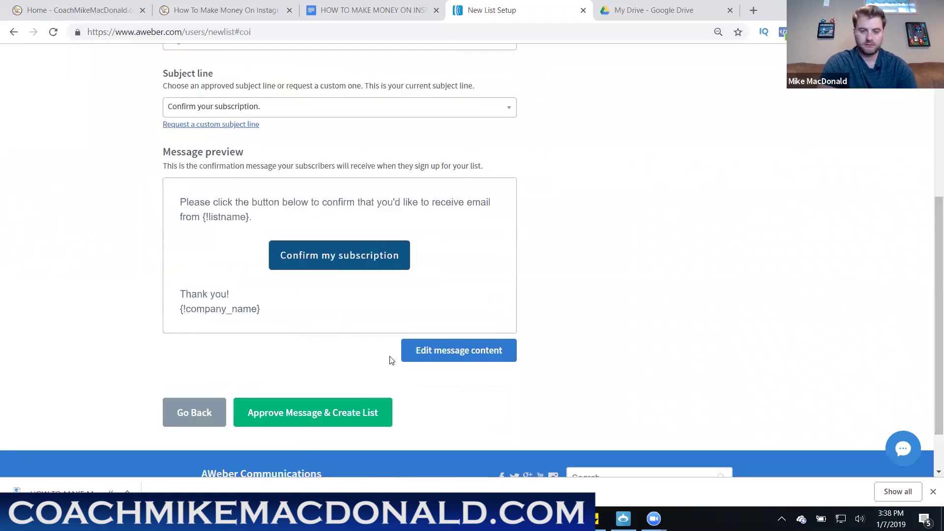
left_click(357, 411)
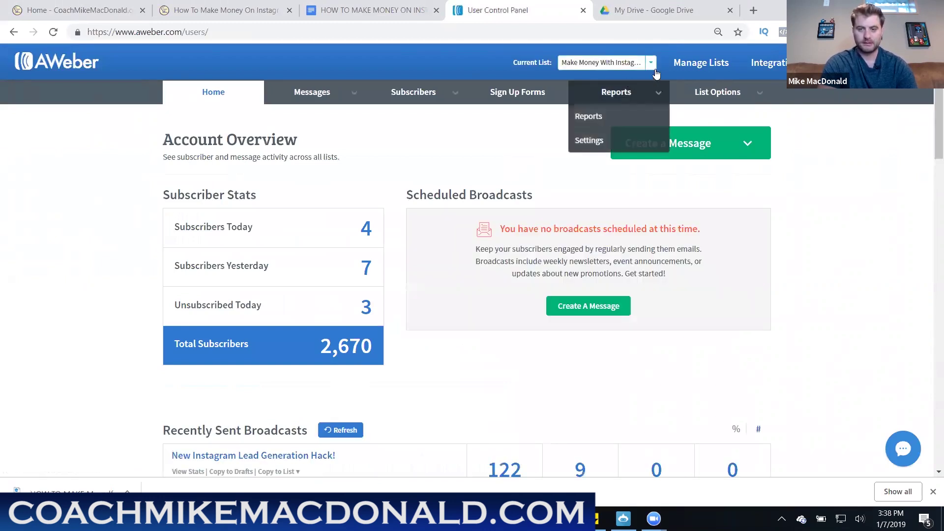
Step: Create a sign up form for the new list and load the Sale template in Grey
mouse_move(428, 95)
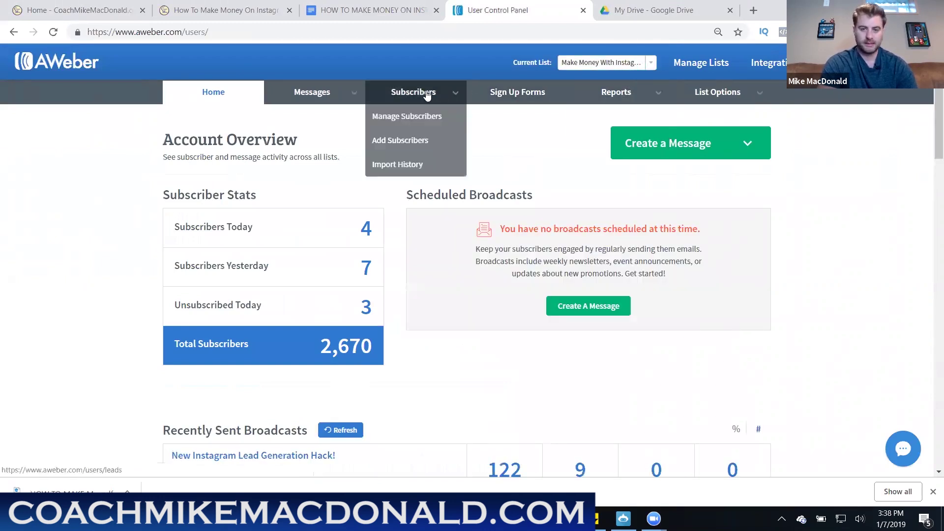
left_click(505, 103)
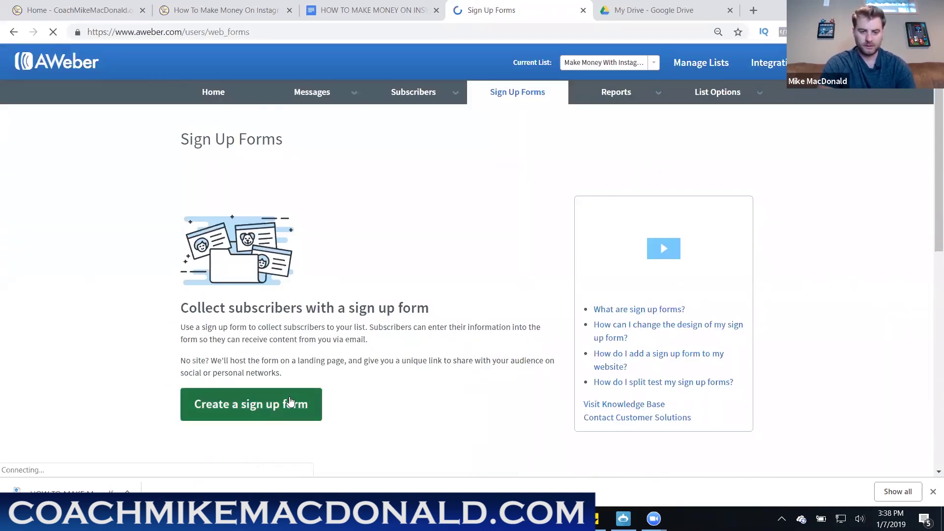
left_click(290, 402)
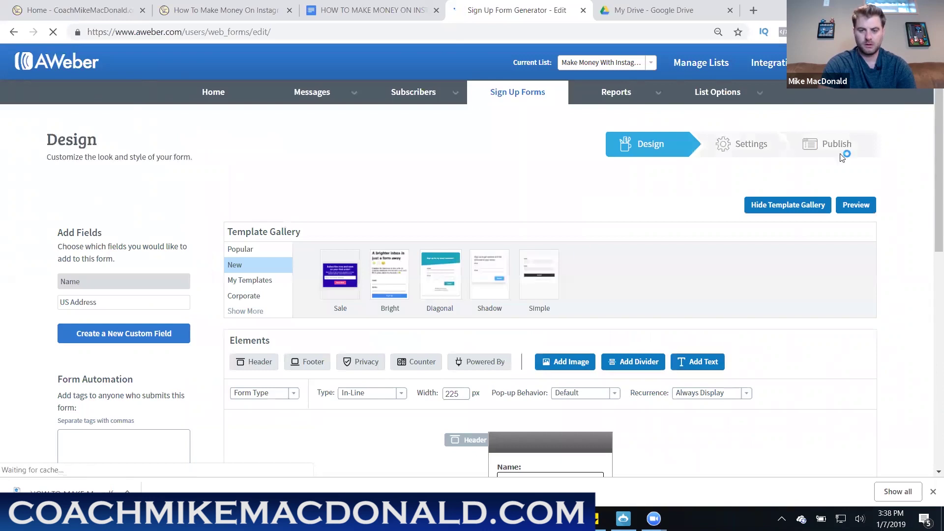
scroll(489, 201, "down", 3)
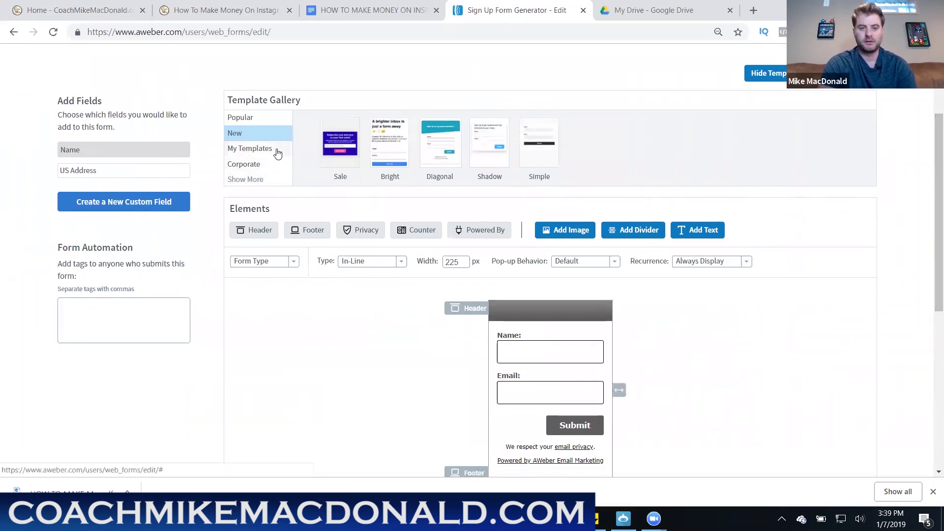
left_click(333, 158)
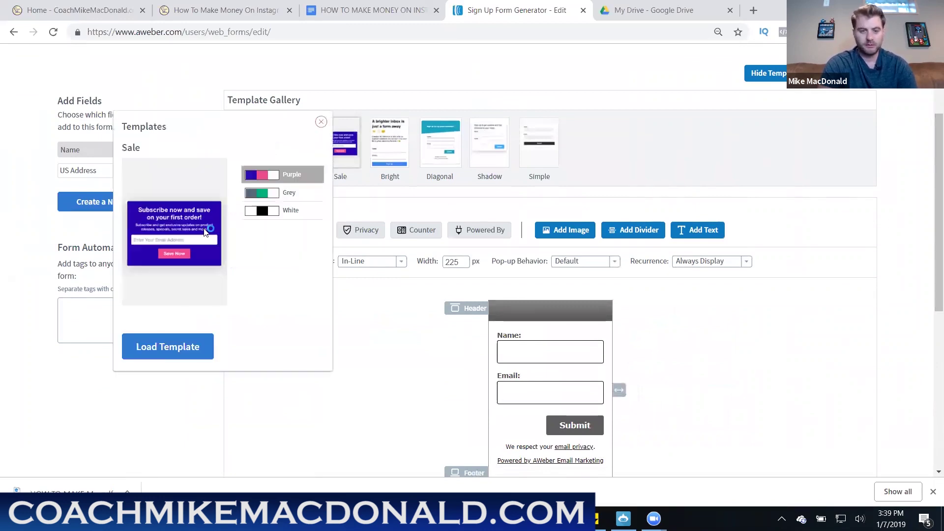
left_click(268, 194)
left_click(201, 354)
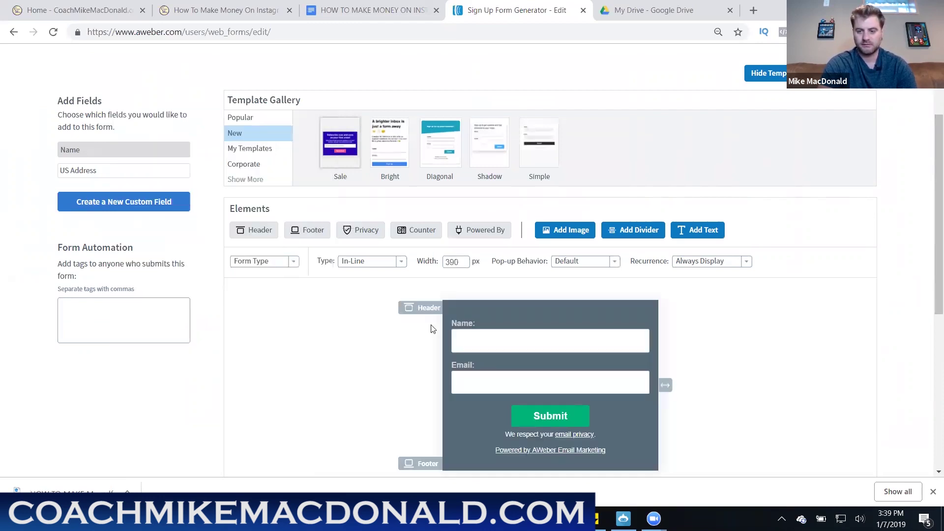
Step: Upload the "how to make money on instagram" picture from Saved Pictures into the form and place it above the Name field
left_click(559, 236)
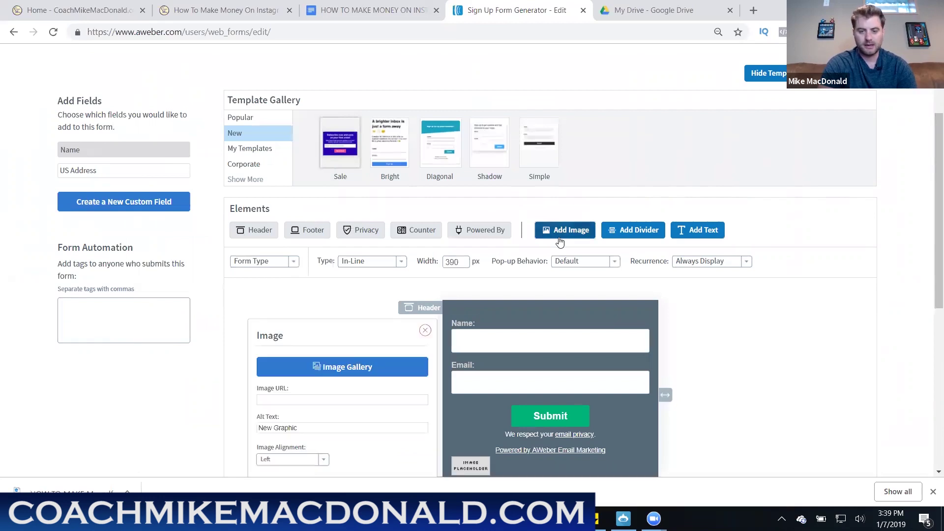
left_click(345, 368)
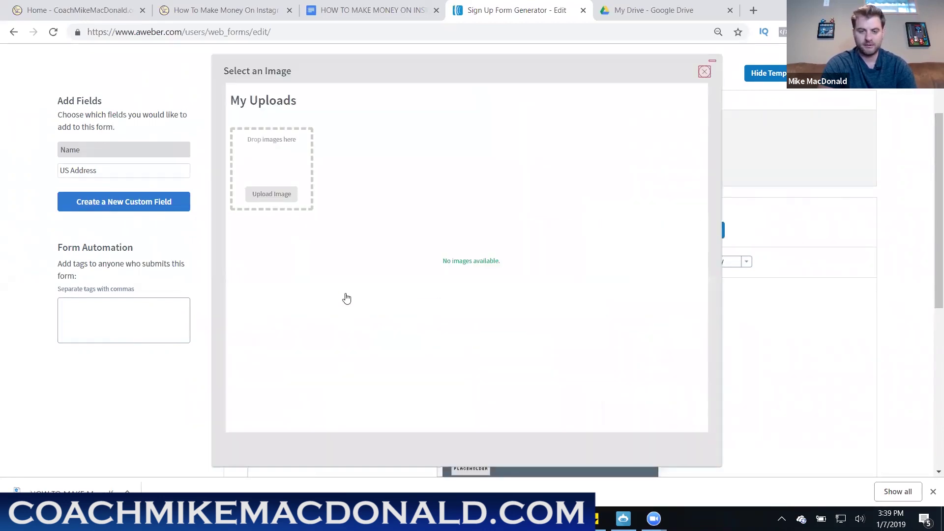
key("alt+Tab")
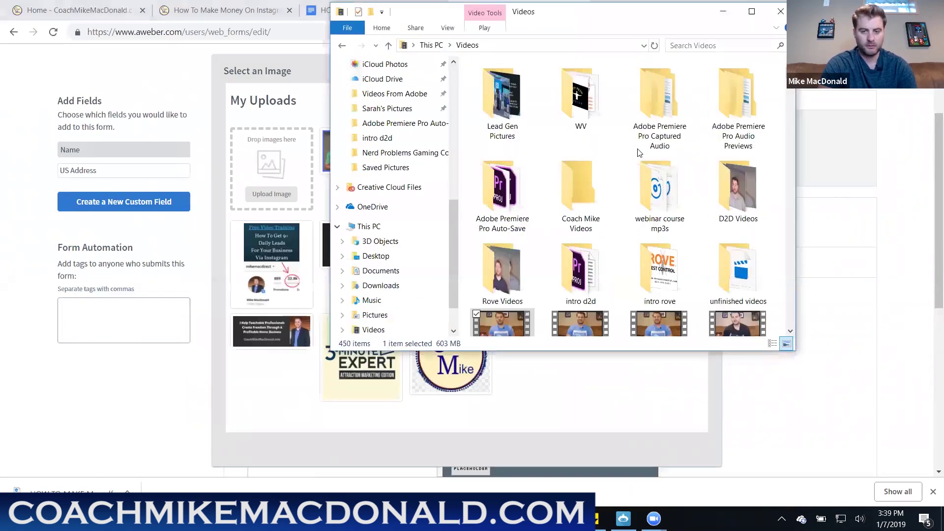
left_click(421, 168)
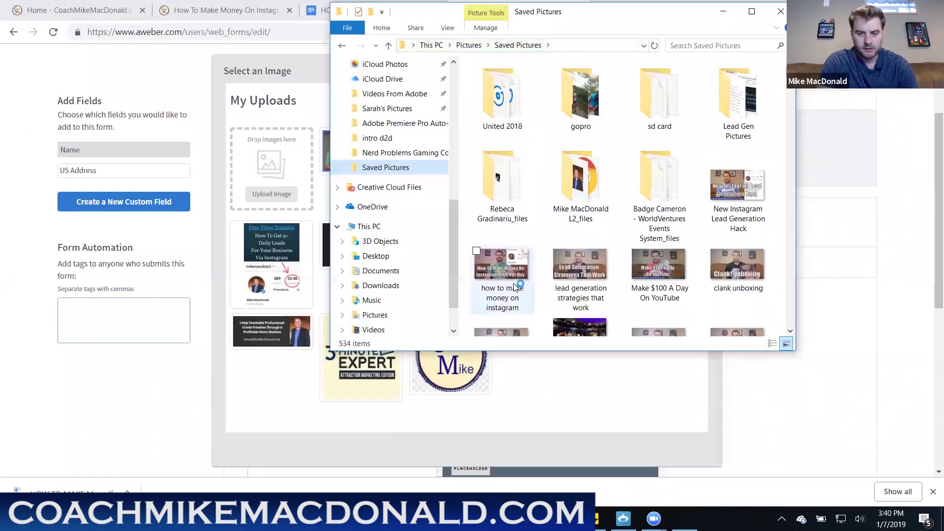
left_click_drag(515, 282, 272, 174)
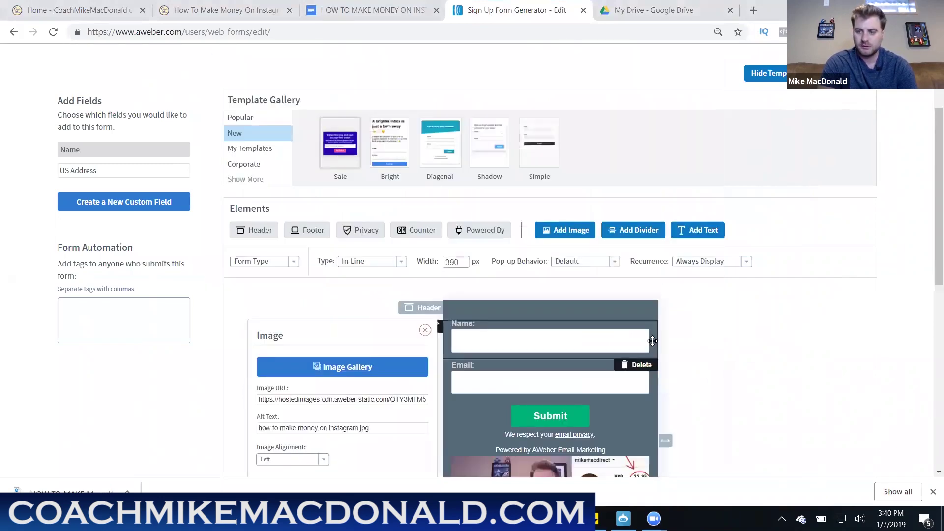
scroll(760, 243, "down", 5)
left_click_drag(540, 261, 539, 109)
Step: Widen the sign up form and delete its "Powered by AWeber Email Marketing" line
left_click_drag(665, 210, 889, 233)
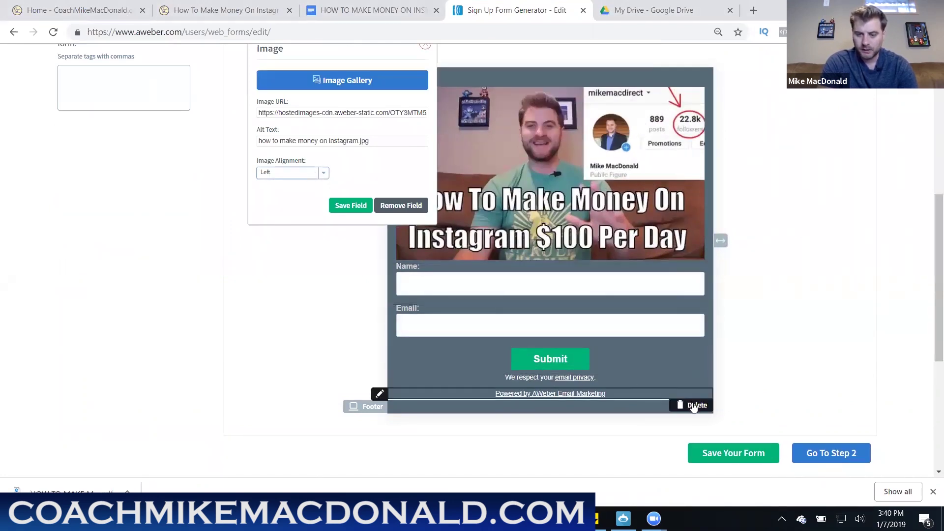
left_click(693, 406)
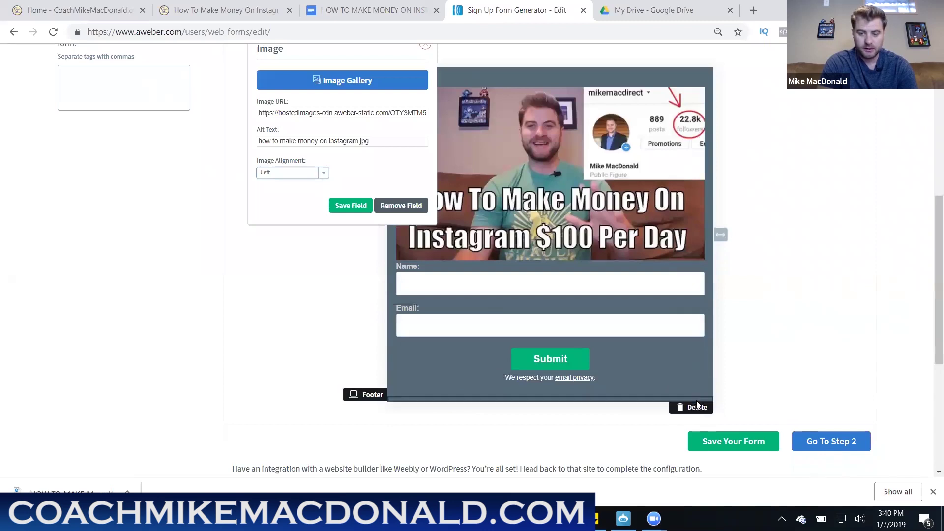
Step: Delete the footer and the empty header from the sign up form
left_click(691, 408)
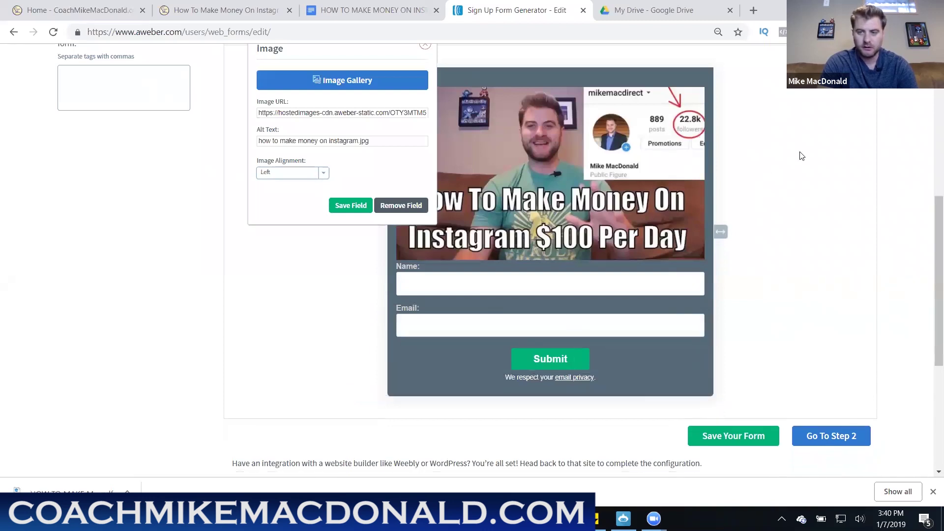
scroll(930, 248, "up", 4)
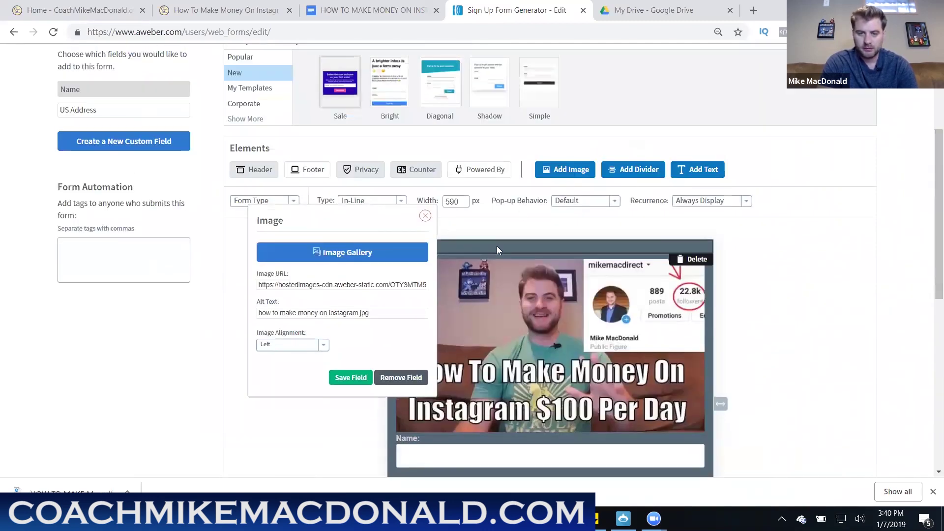
left_click(497, 249)
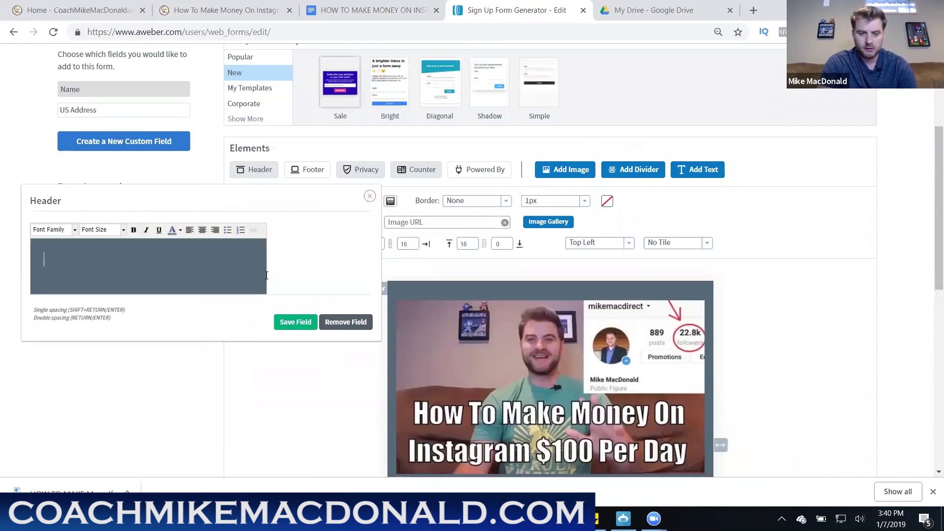
left_click(371, 321)
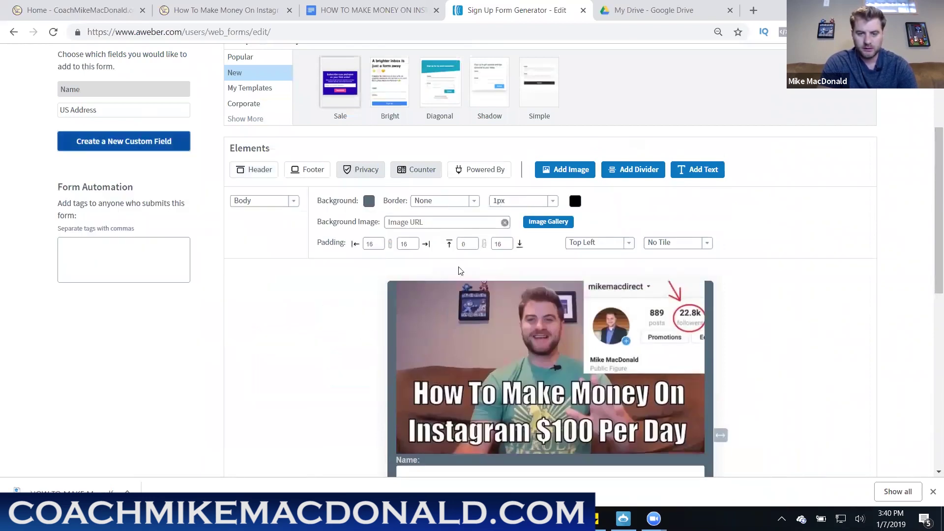
Step: Set the top padding of the form body to 16
left_click(472, 246)
left_click(472, 246)
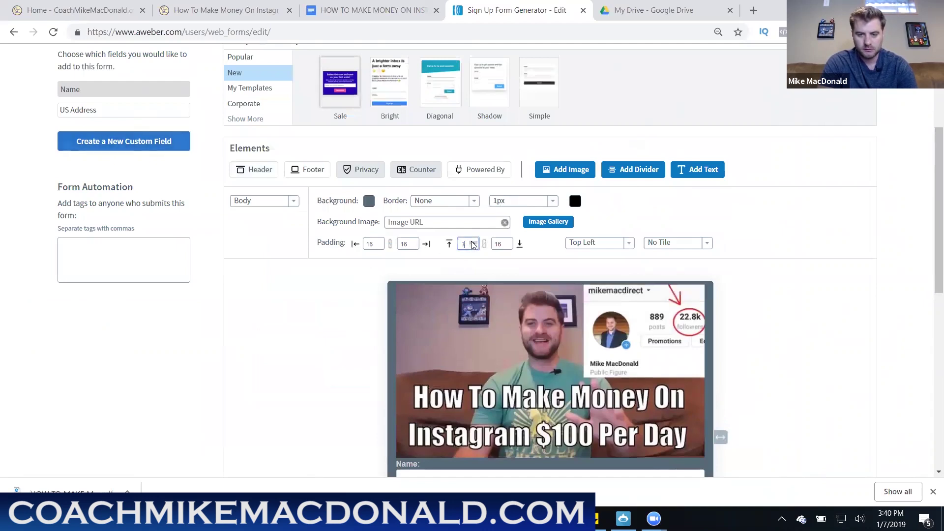
left_click(472, 244)
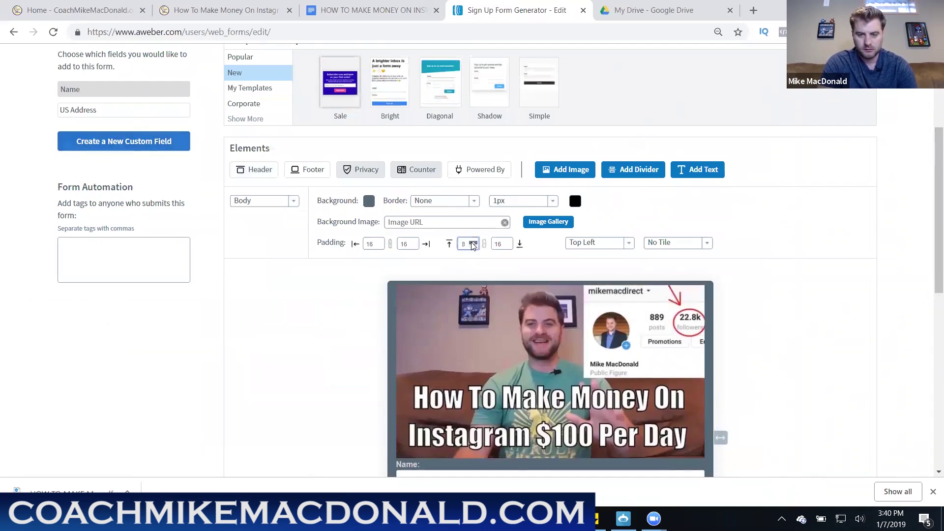
left_click(472, 245)
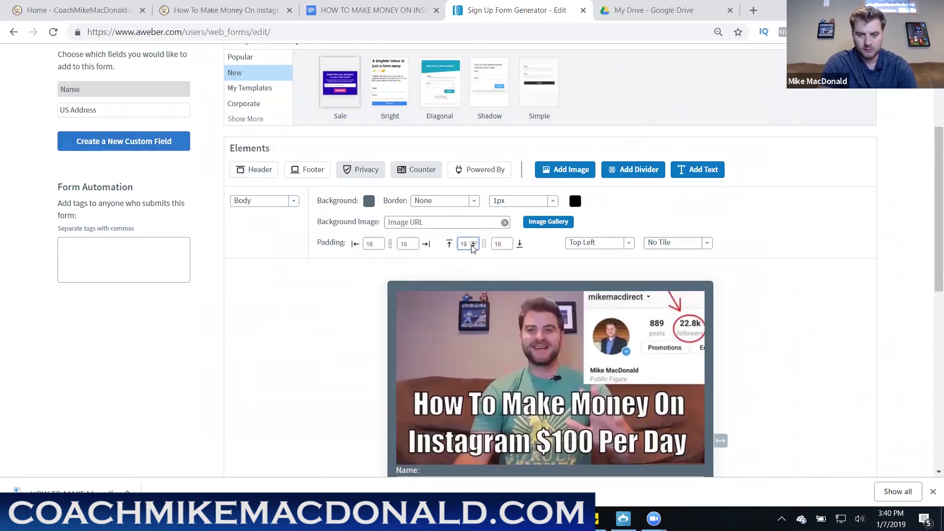
double_click(473, 246)
left_click(473, 247)
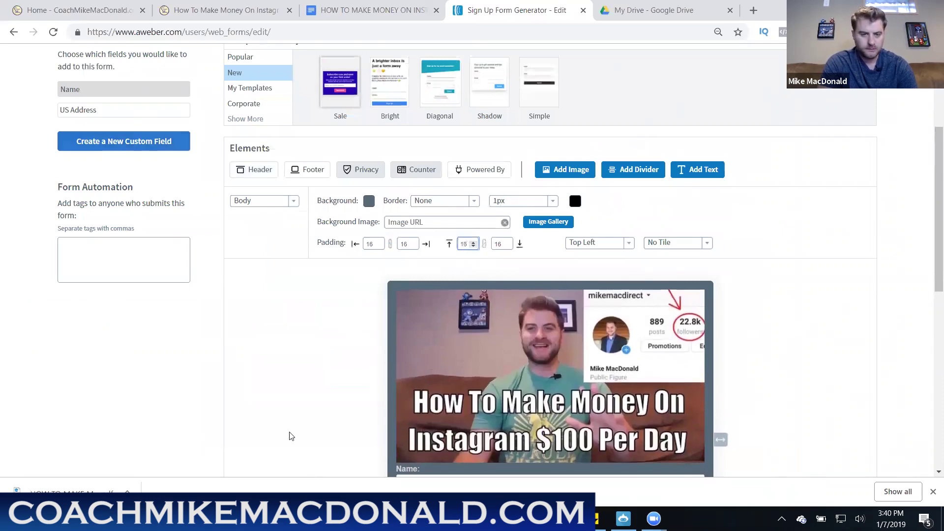
Step: Add two custom fields named Phone and Newsletter to the sign up form
scroll(930, 192, "up", 3)
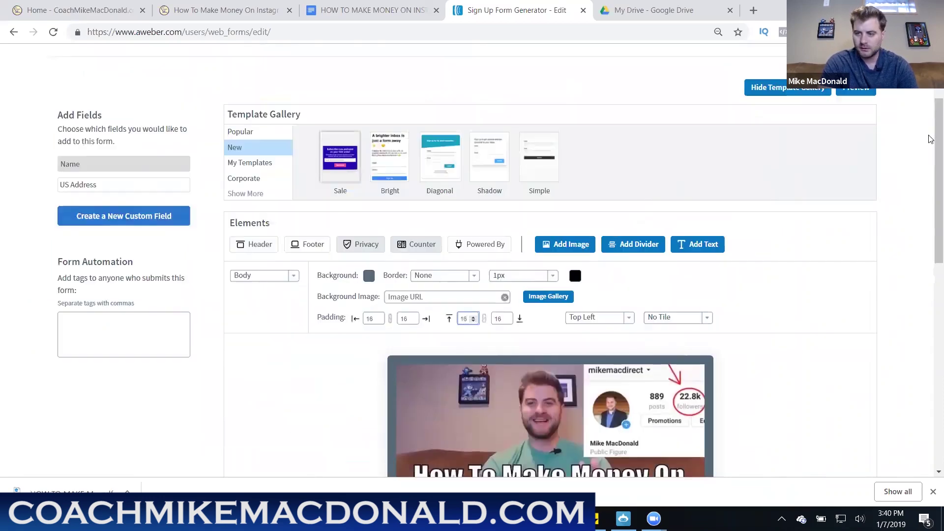
scroll(930, 196, "down", 8)
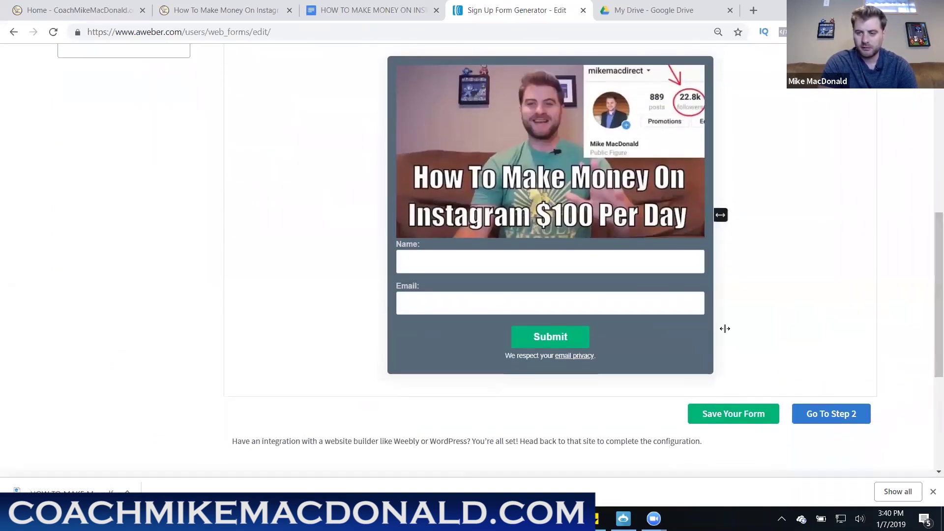
scroll(724, 328, "up", 4)
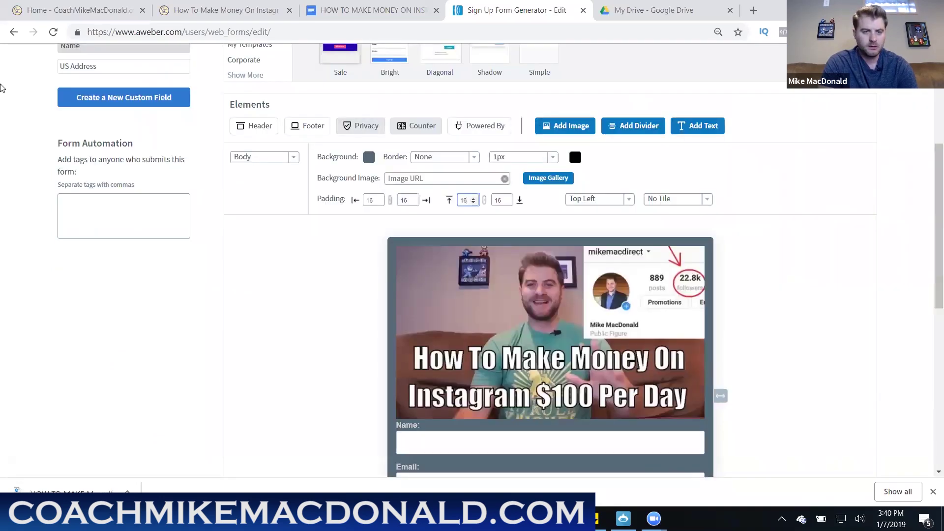
left_click(120, 94)
type("Pho")
left_click(304, 291)
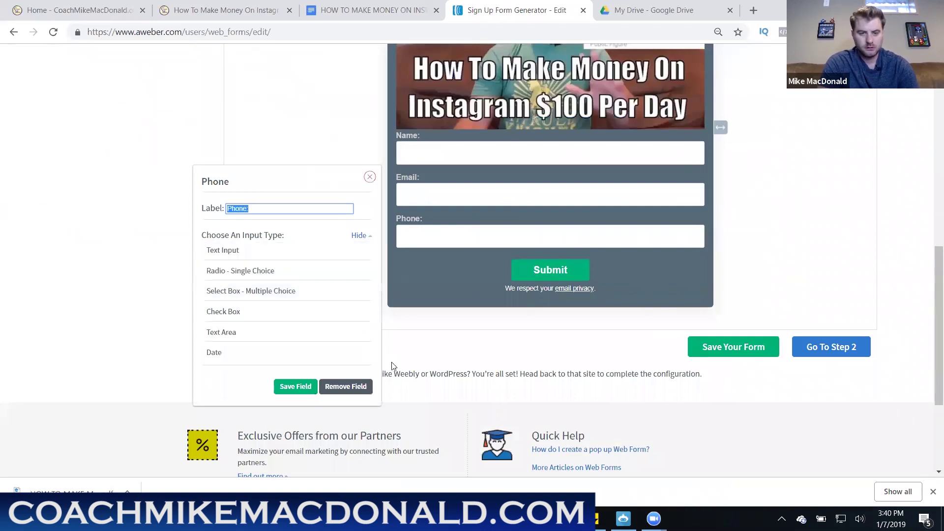
left_click(297, 386)
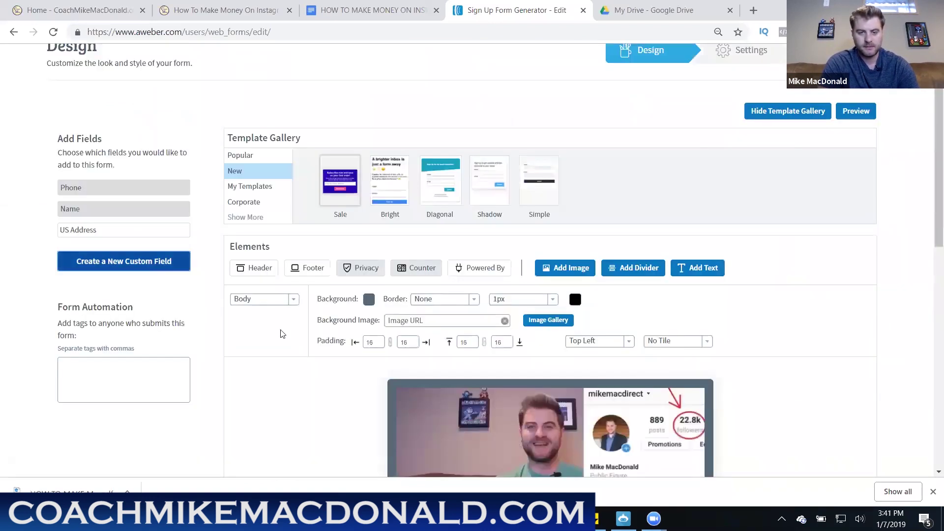
left_click(156, 264)
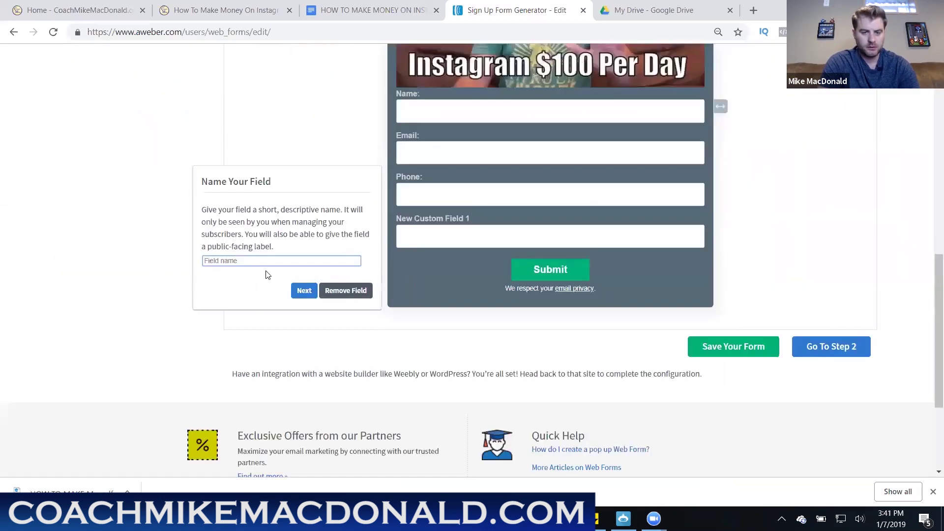
type("Newsle")
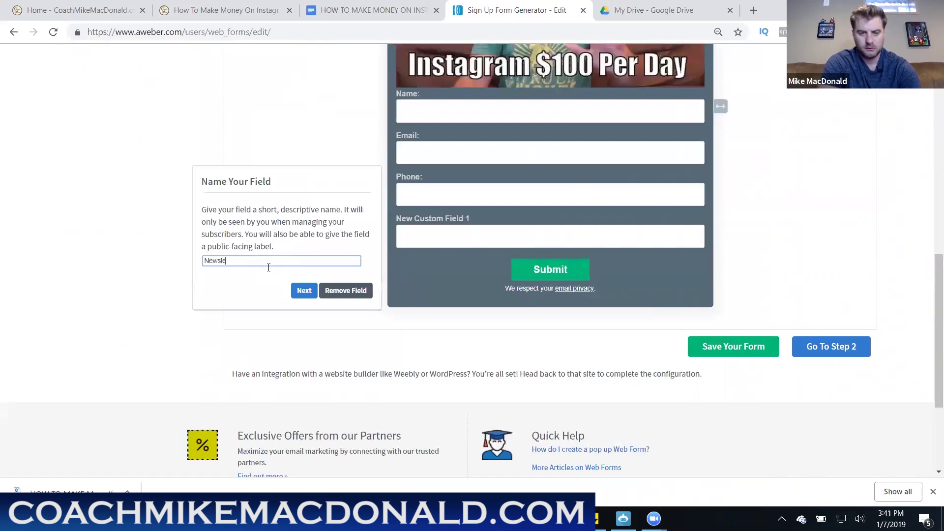
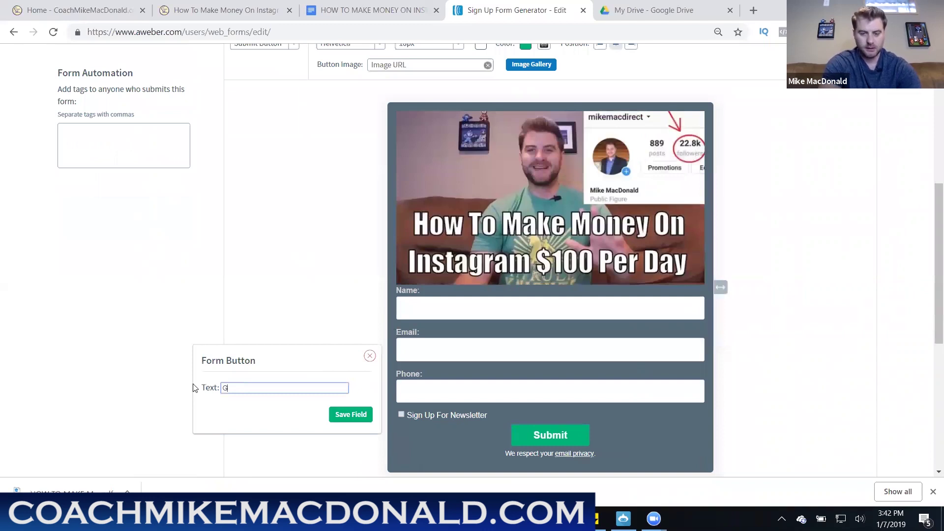
Step: Set the form's submit button text to "Get Instant Access!" and save the form
type("tant Access")
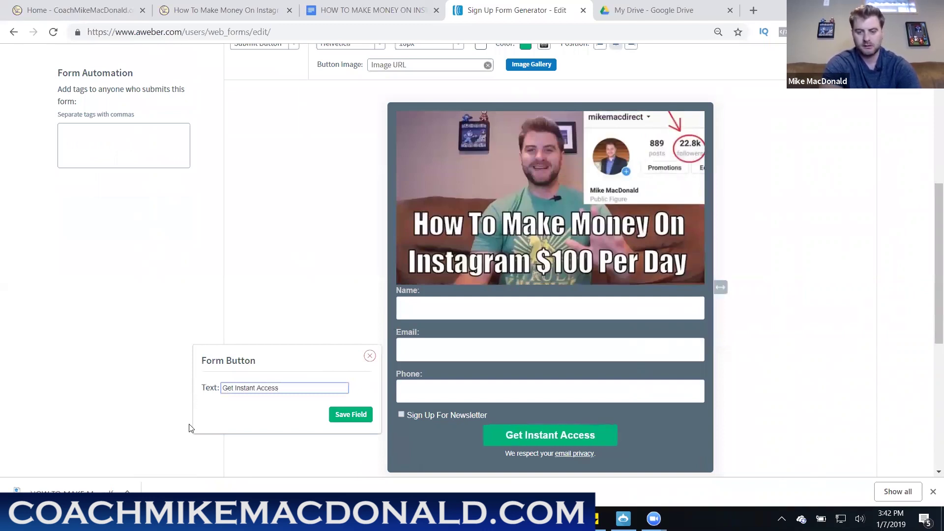
type("!")
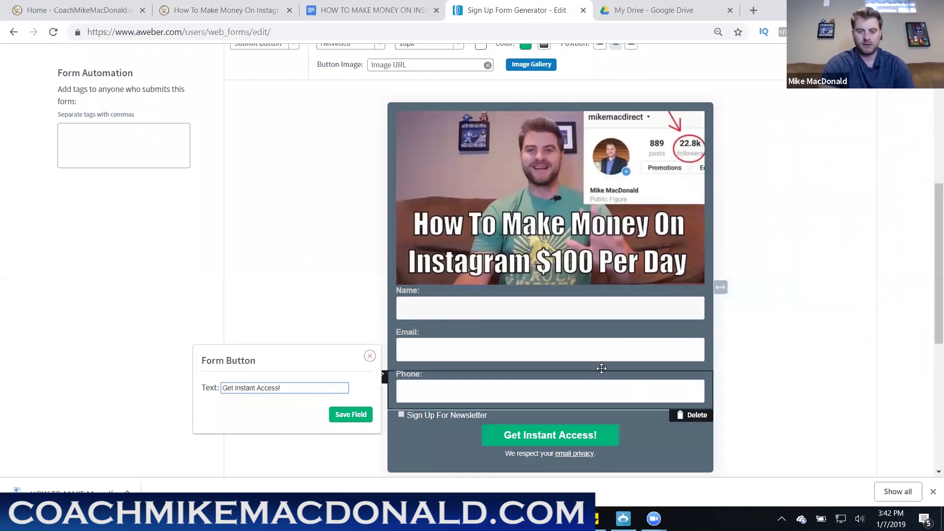
left_click_drag(930, 231, 931, 297)
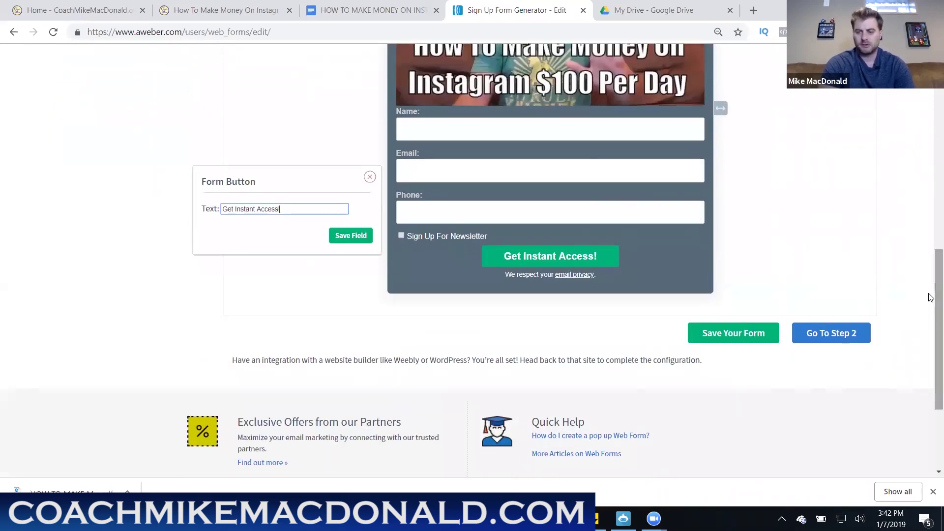
left_click(719, 332)
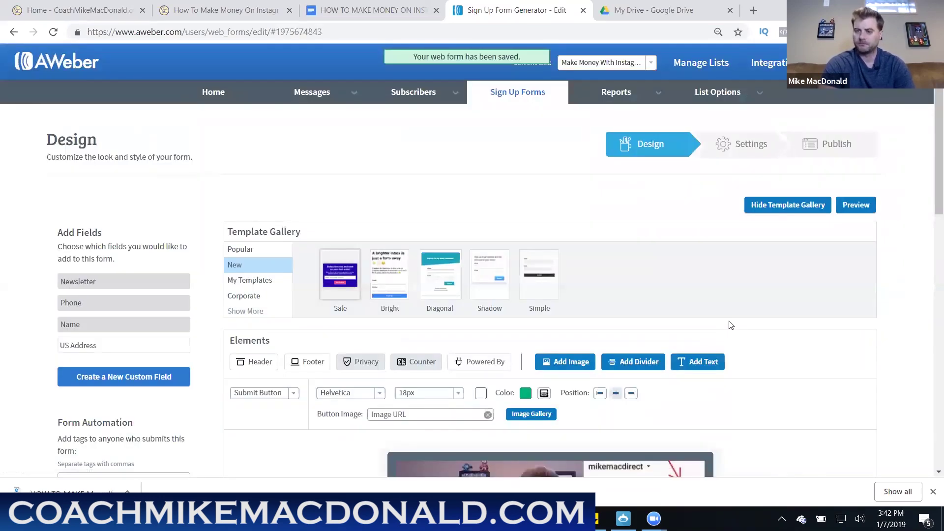
Step: Go to the form's settings, name the form "Make Money With Instagram PDF" and save it
scroll(930, 355, "down", 9)
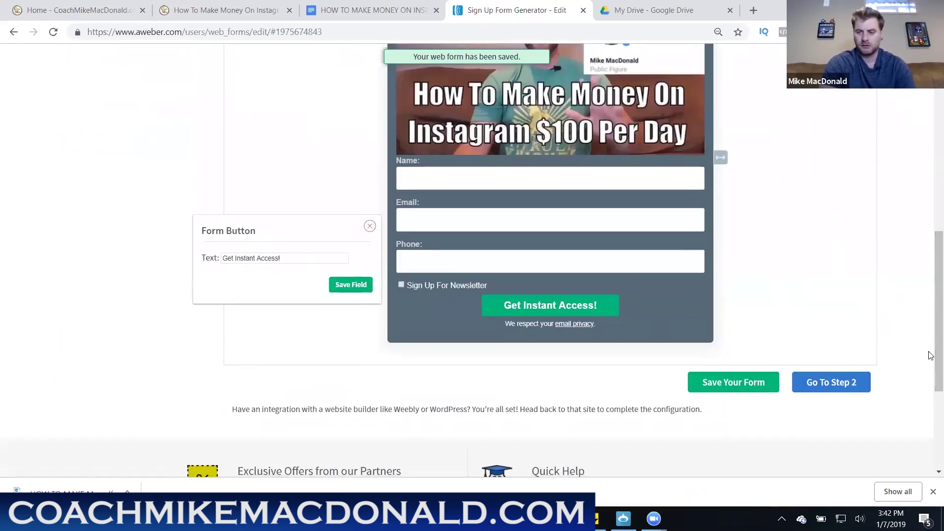
left_click(838, 382)
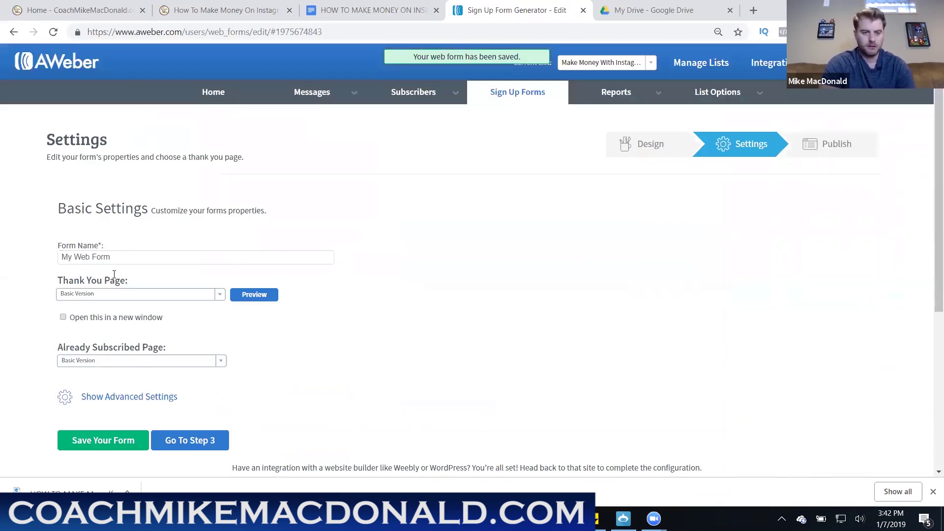
left_click(76, 257)
triple_click(76, 258)
type("M")
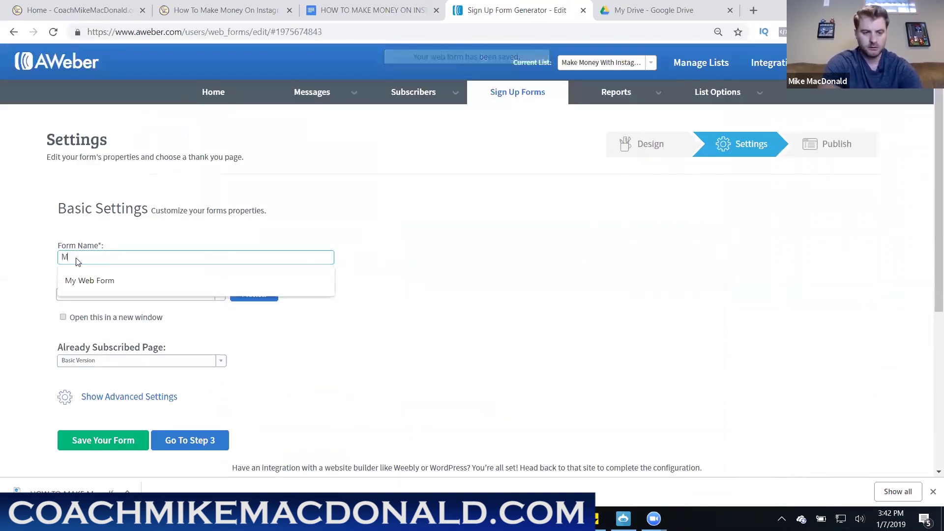
type("ake M")
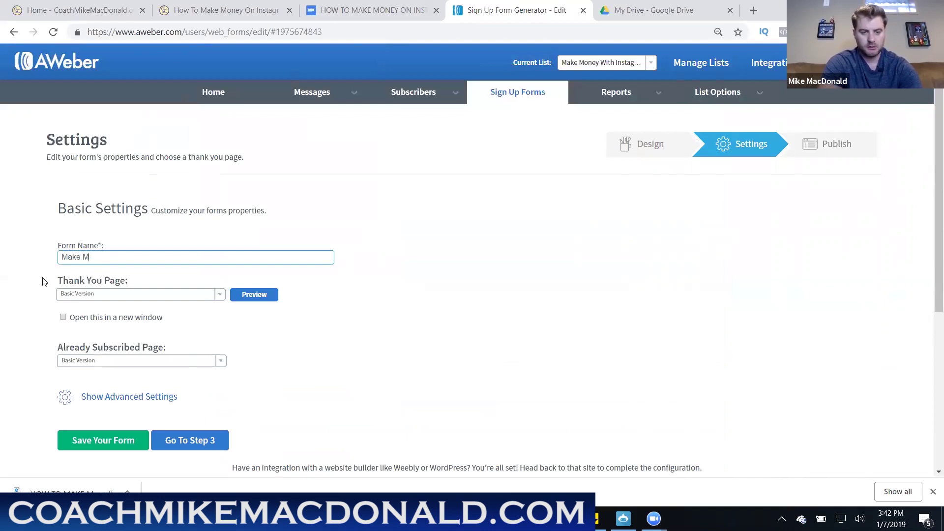
type("oney With I")
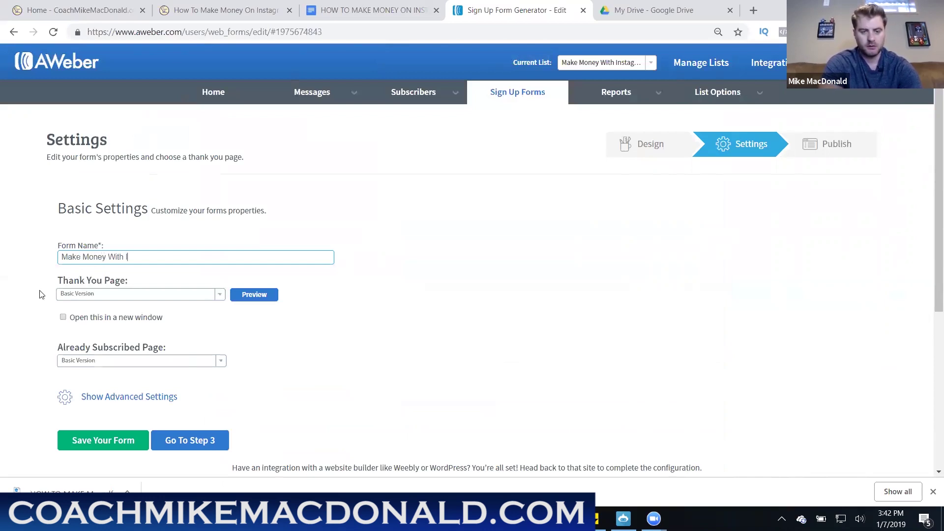
type("nstagram ")
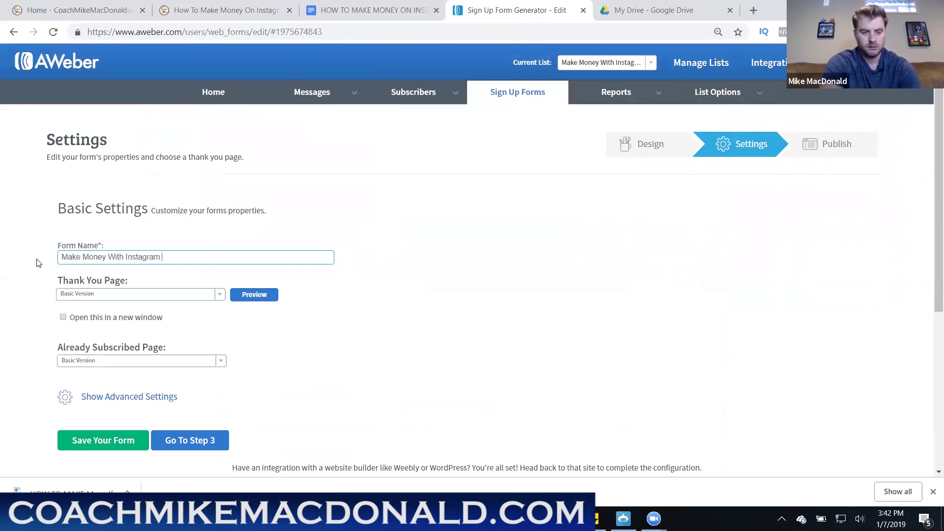
type("PDF")
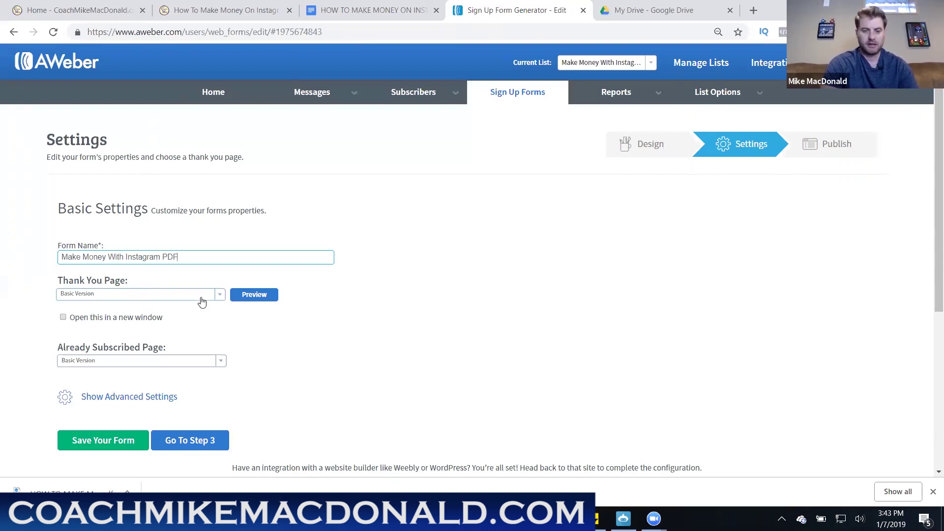
left_click(120, 434)
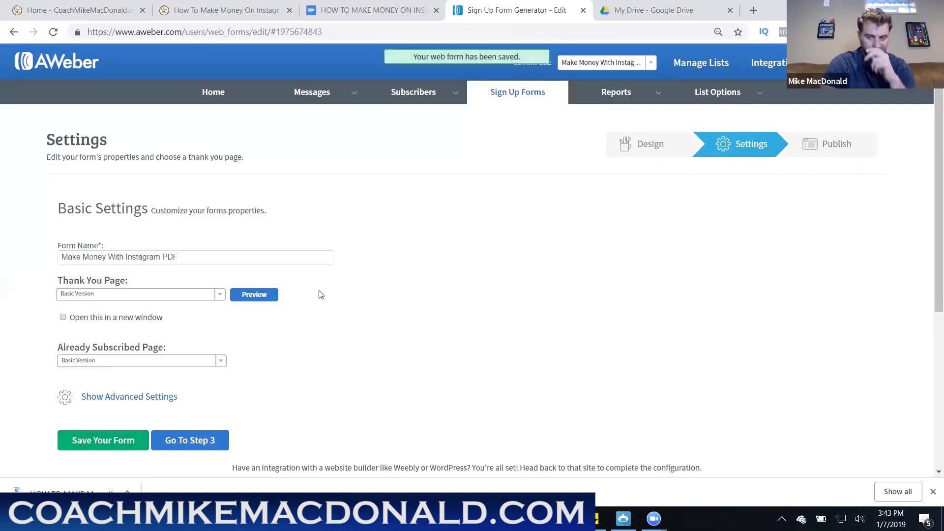
Step: Go to the form's publish step, choose to install the form yourself and select the whole JavaScript snippet
left_click(827, 147)
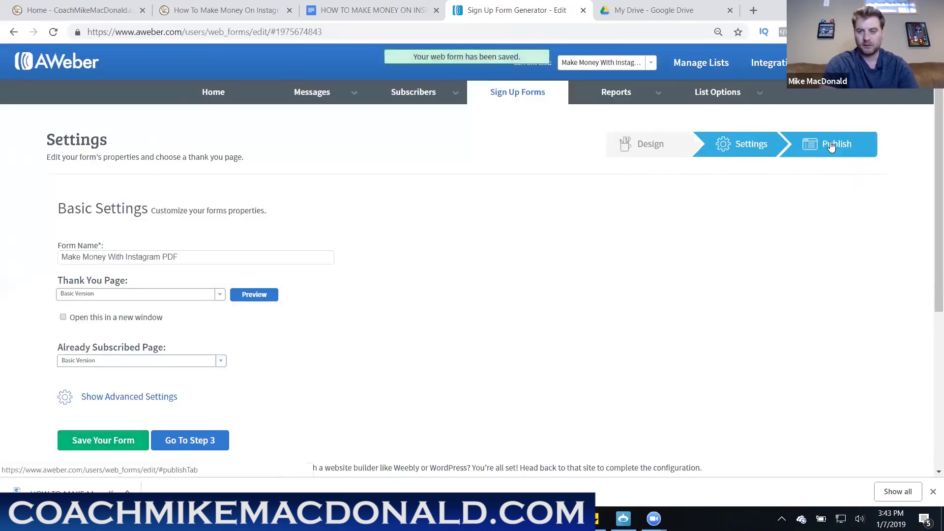
left_click(831, 146)
left_click(358, 240)
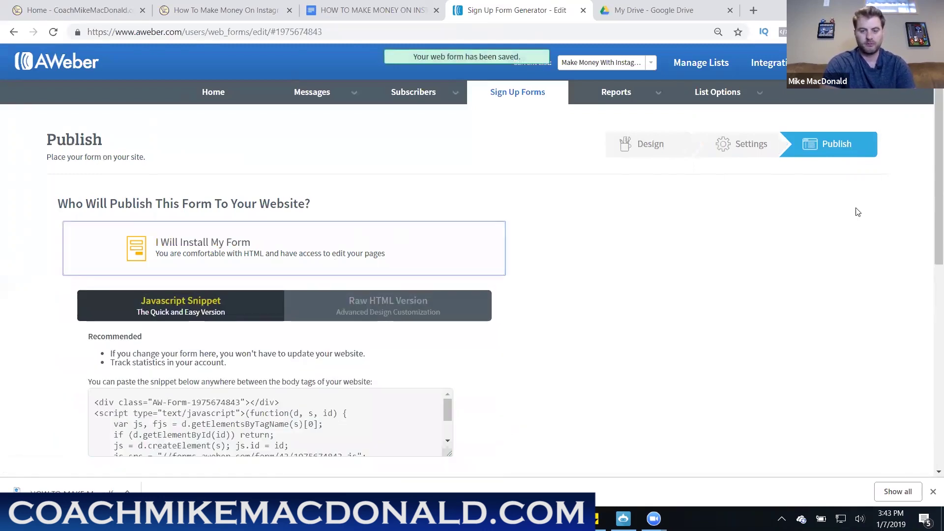
scroll(435, 303, "down", 2)
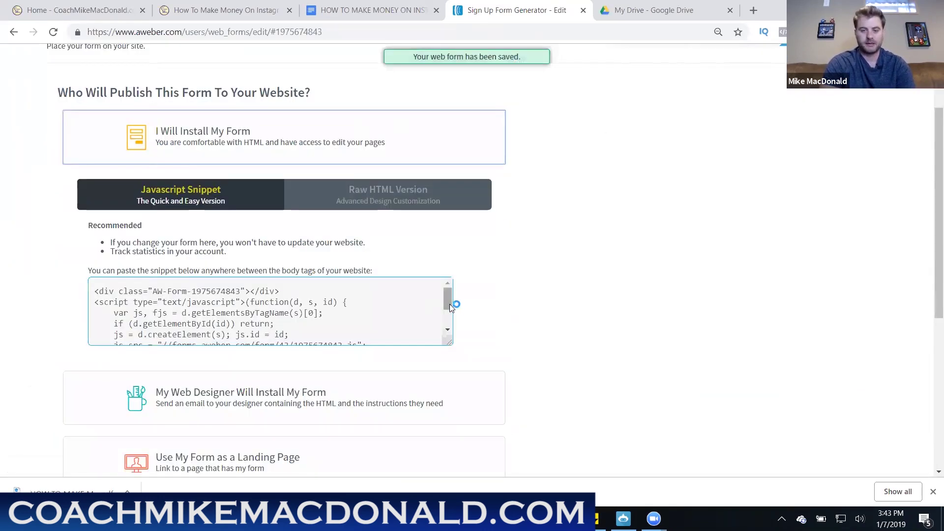
left_click(448, 303)
scroll(334, 313, "down", 1)
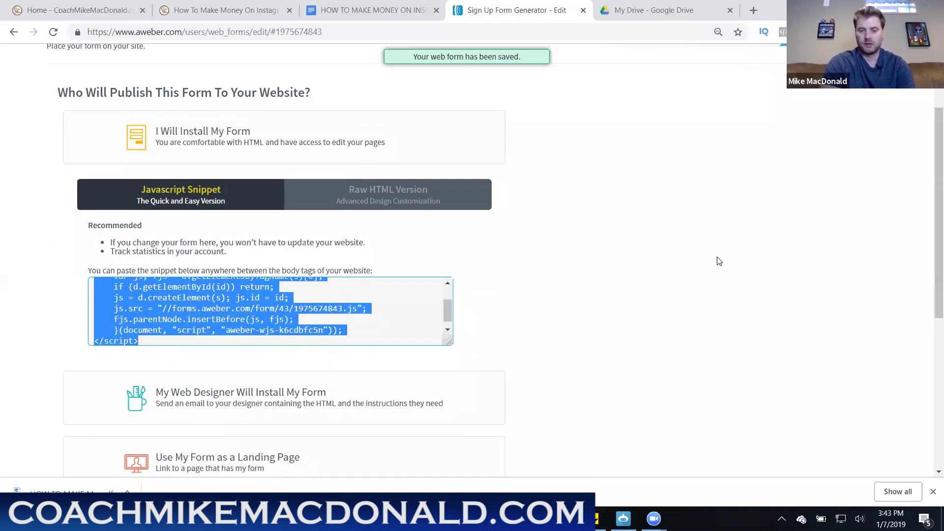
Step: Go to the list's Legacy Follow Up Series and start a new follow up message using the Plain (Left Aligned) template
scroll(306, 151, "up", 2)
mouse_move(341, 91)
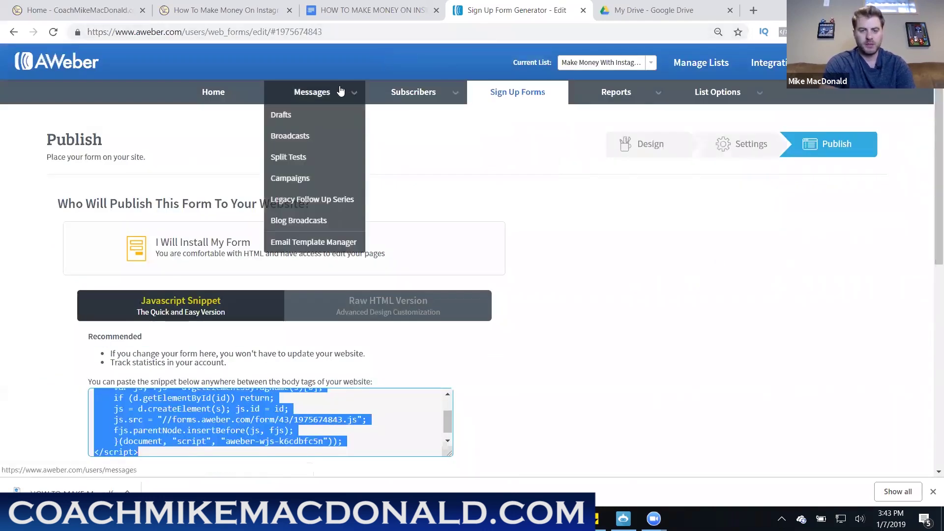
left_click(343, 198)
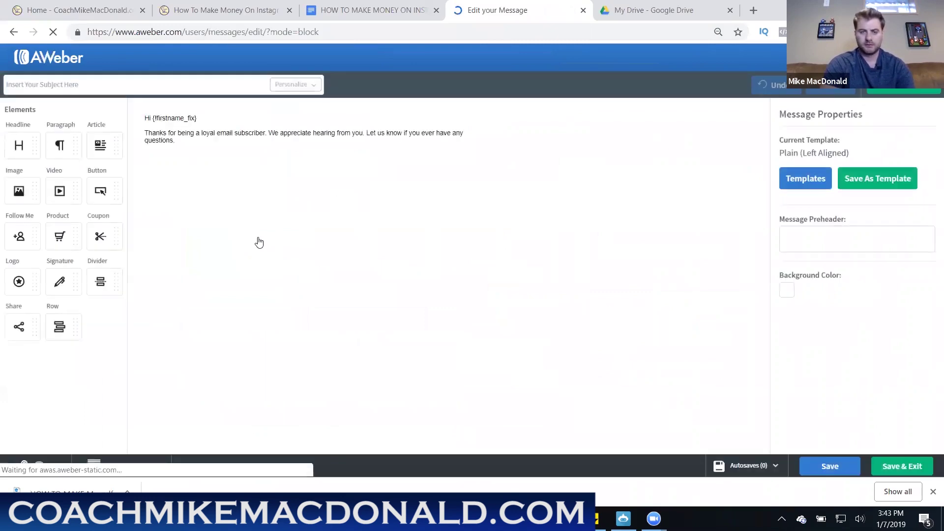
Step: Set the message subject to "Get your free Make Money With Instagram PDF Download"
left_click(214, 89)
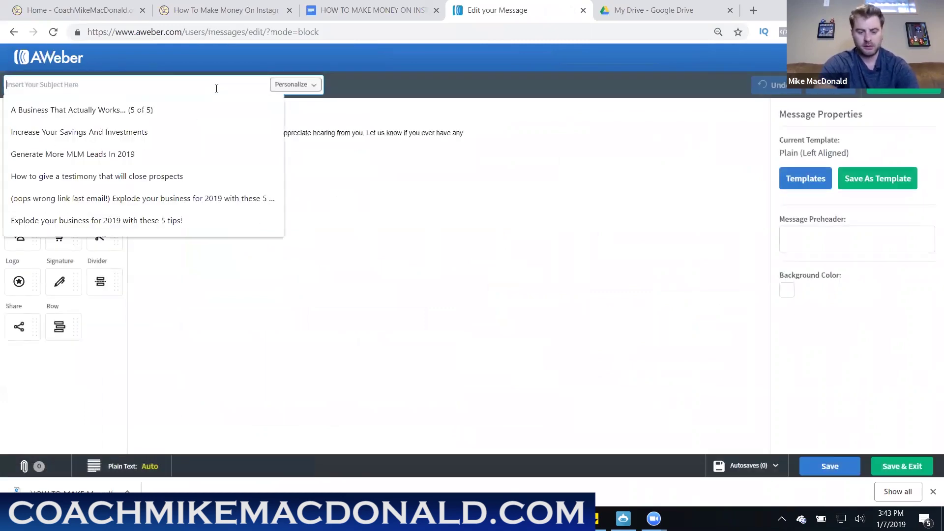
type("Get your free")
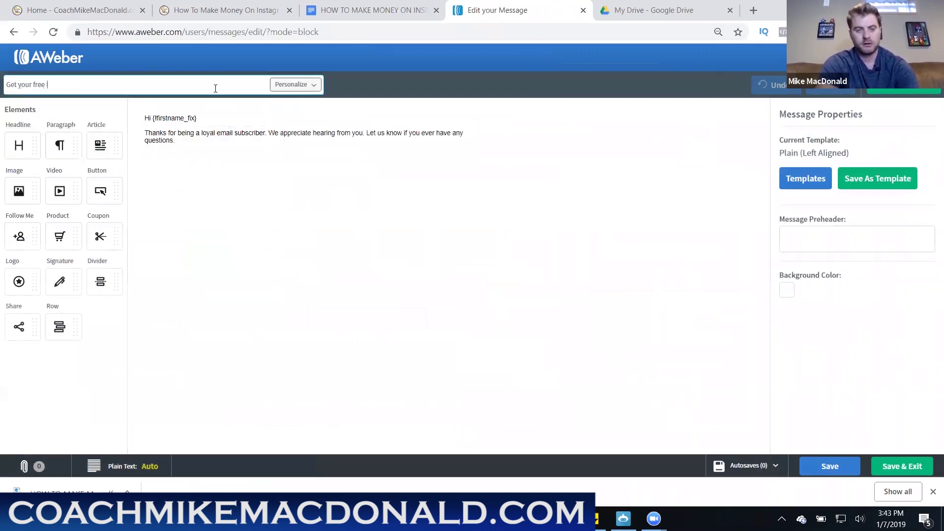
type(" Make M")
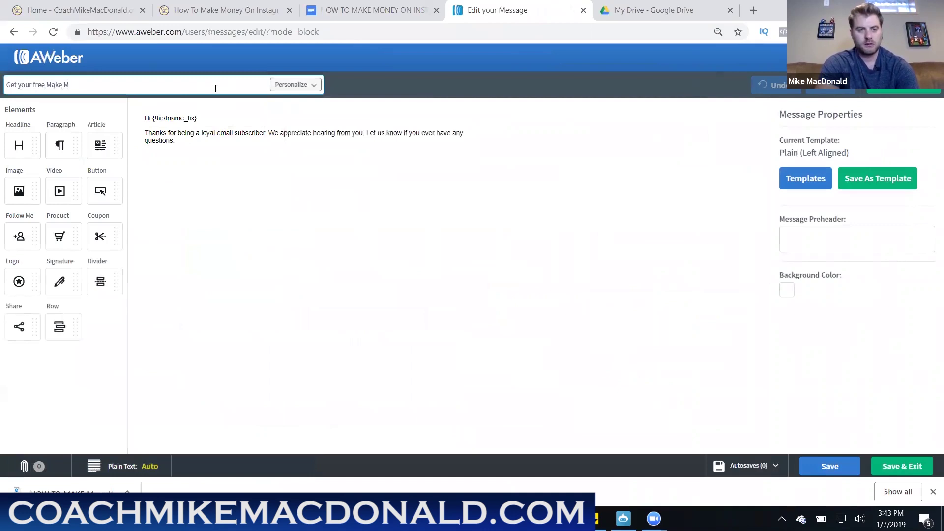
type("oney With Instagram P")
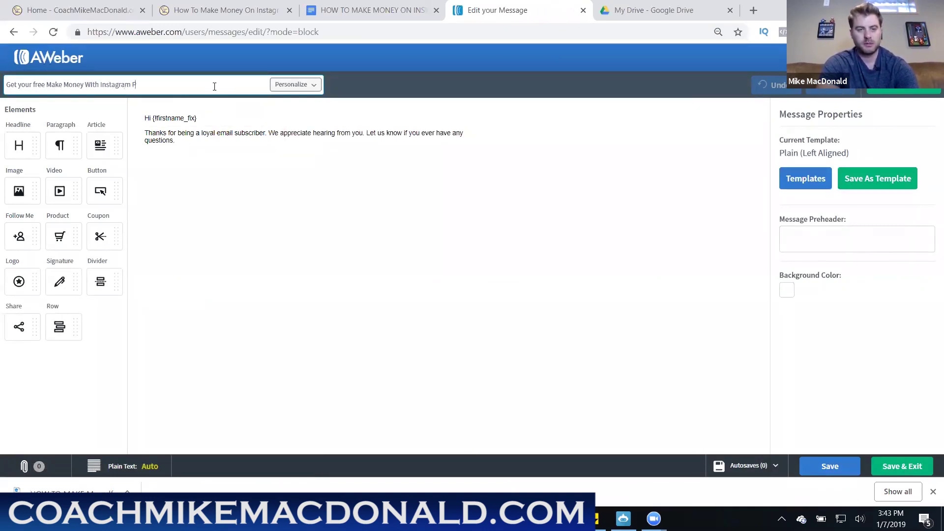
type("DF Do")
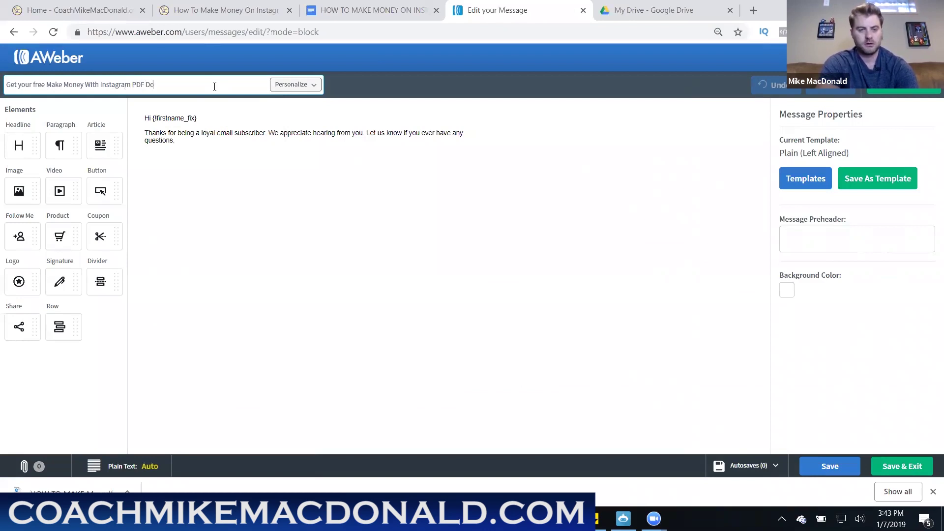
type("wnload")
Step: Replace the default body text below the greeting with "Thanks for downloading your free PDF guide."
left_click(210, 127)
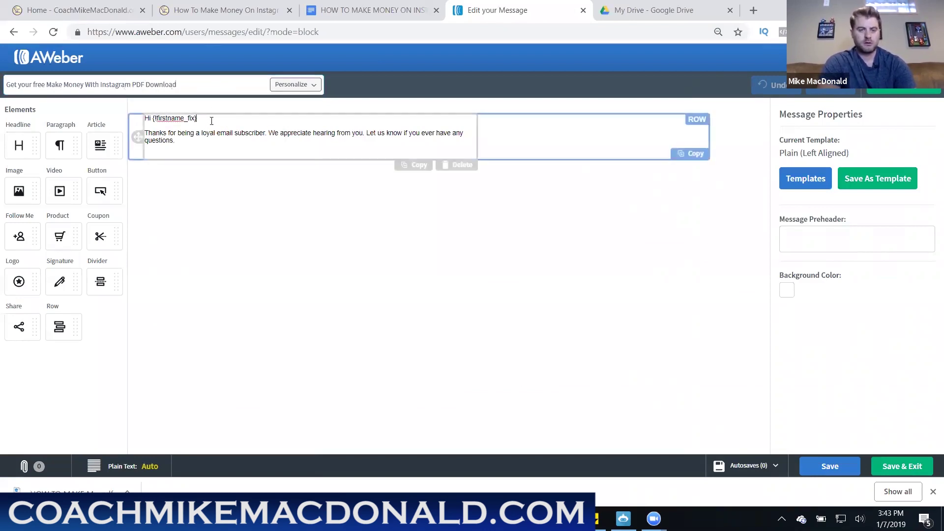
left_click_drag(210, 127, 308, 167)
key("BackSpace")
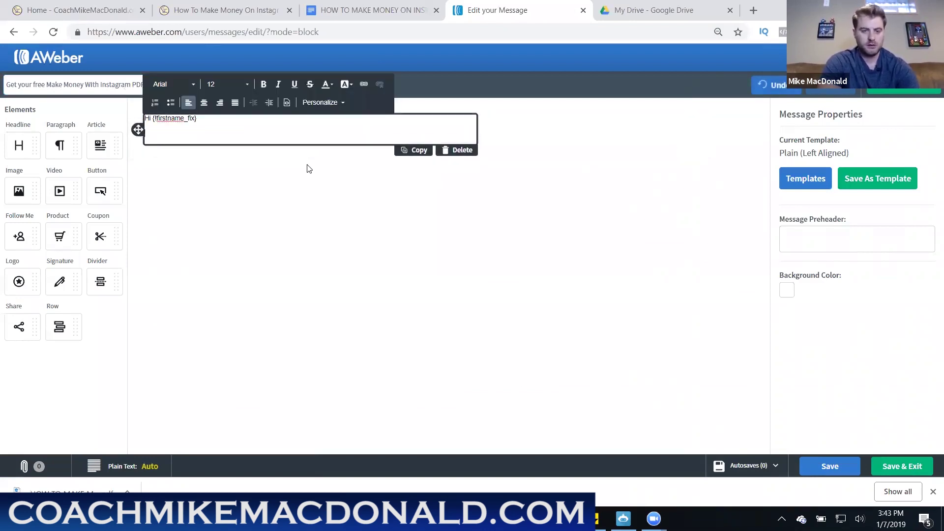
type("Thanks for downloa")
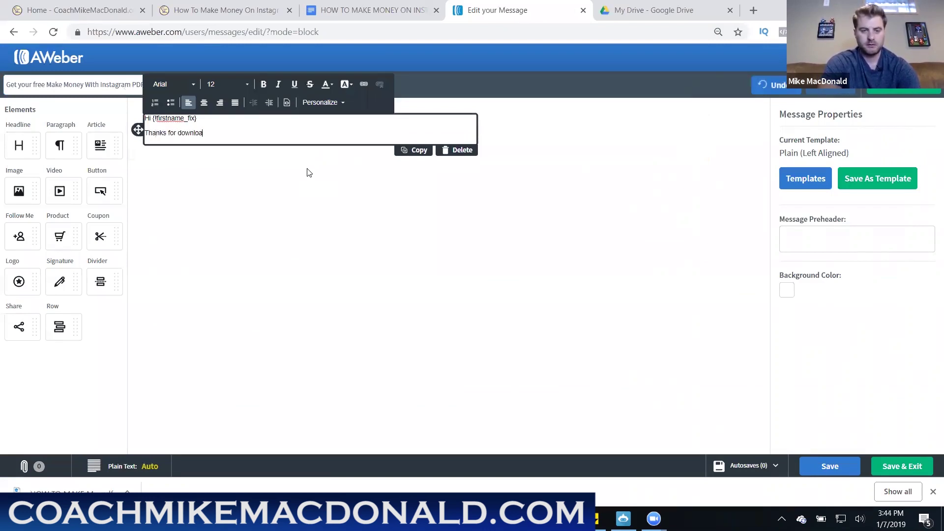
type("ding ")
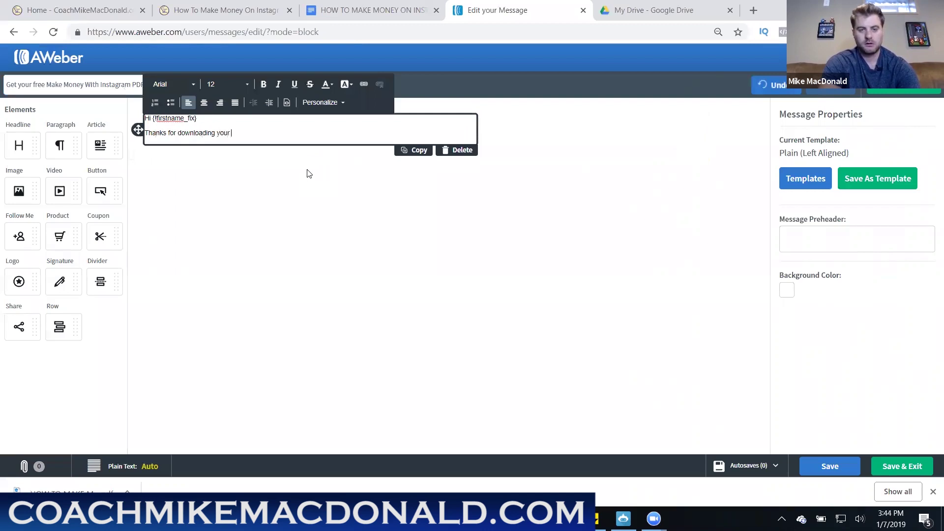
type("your free ")
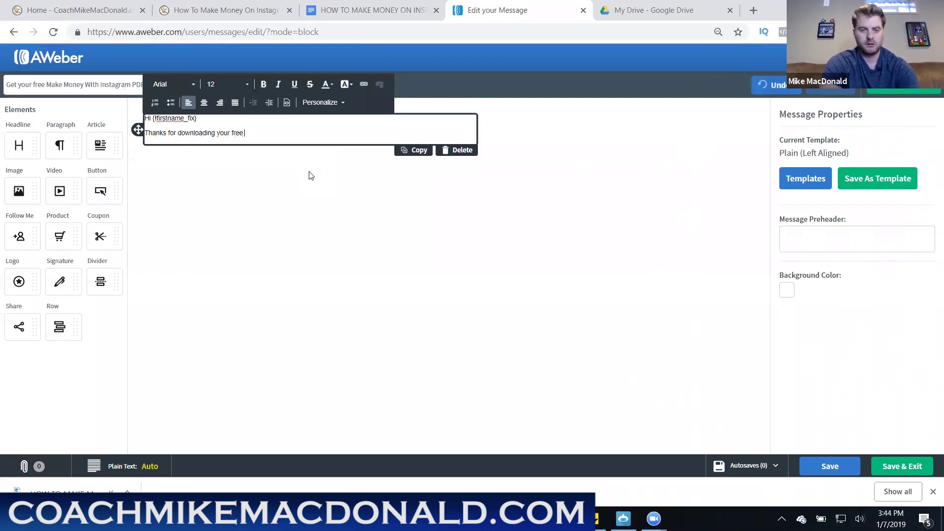
type("PDF G")
key("BackSpace")
type("guide.")
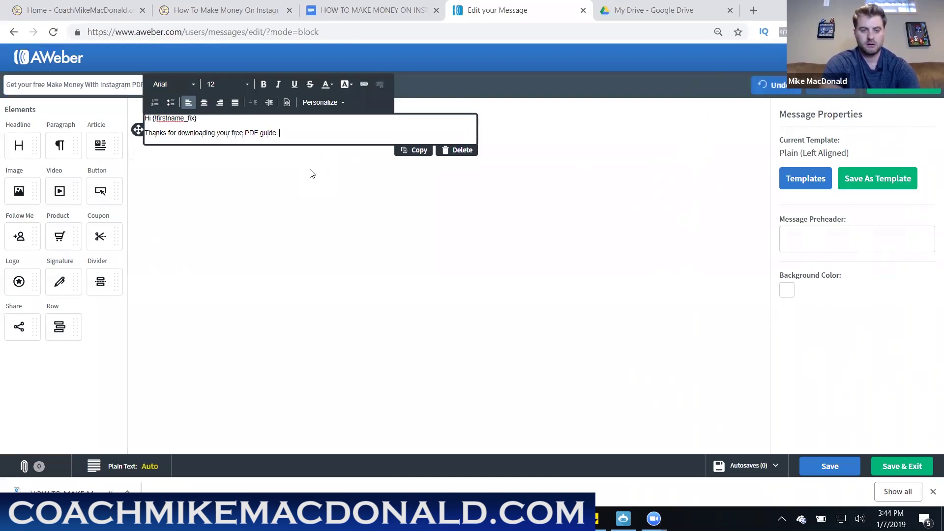
Step: Add the line "Get Access To It HERE!" as a new paragraph below the thank-you sentence
key("Return")
type("Get ")
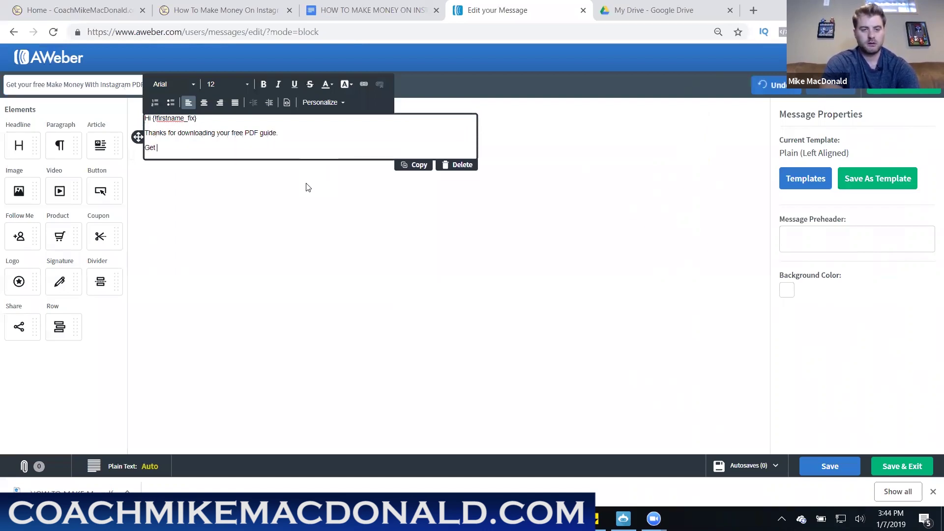
type("Access ")
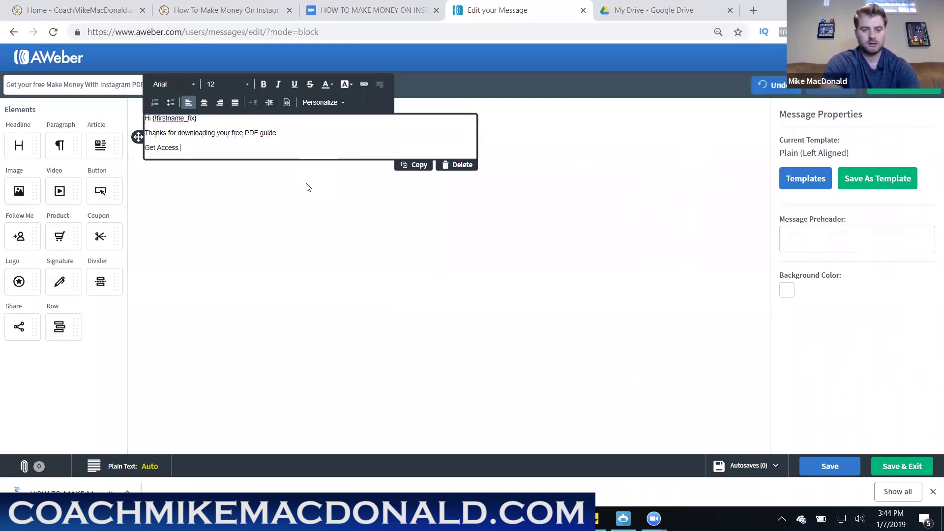
type("To It H")
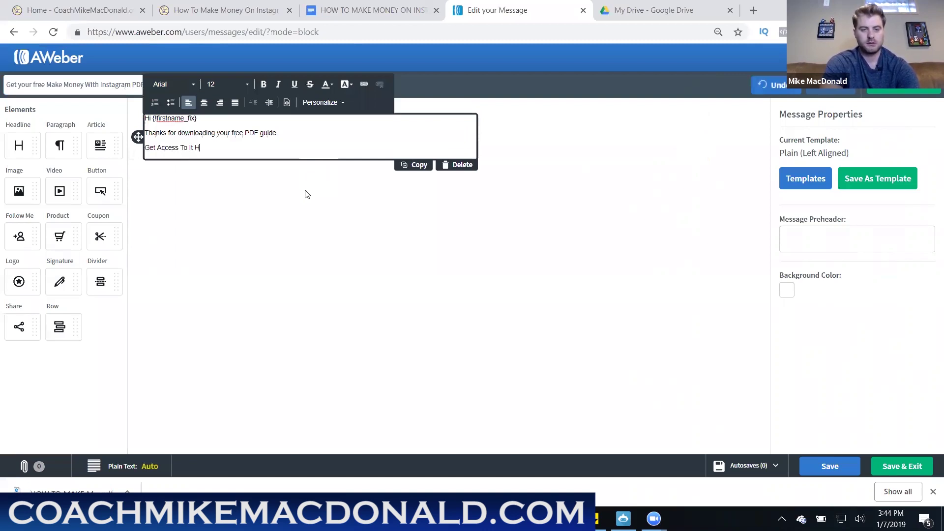
type("ERE!")
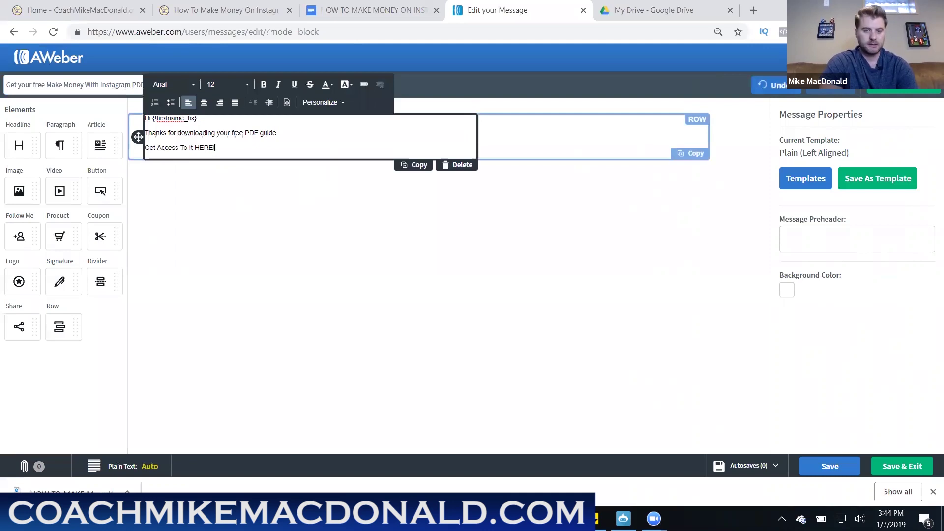
Step: Copy the PDF's shareable link from Google Drive and apply it as a URL link to the word "HERE" in the message
left_click_drag(212, 148, 199, 147)
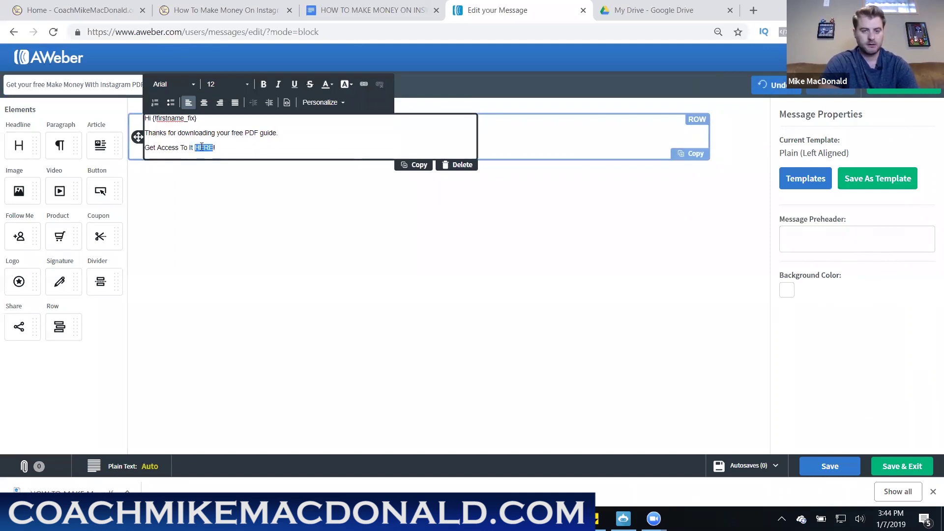
left_click(664, 10)
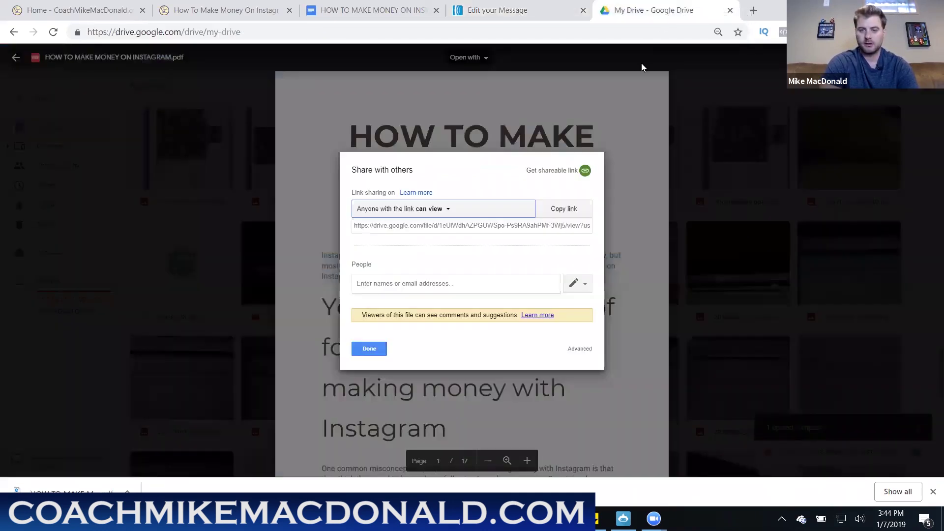
left_click(559, 210)
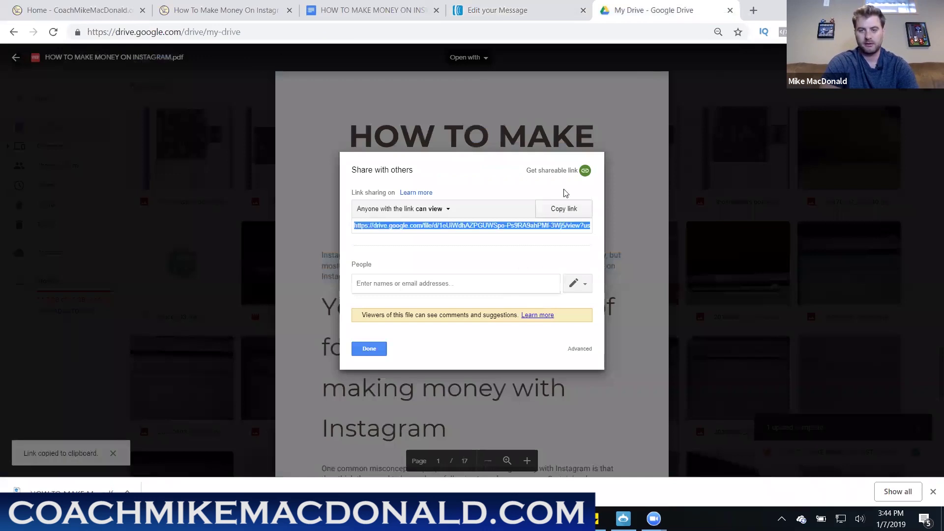
left_click(489, 19)
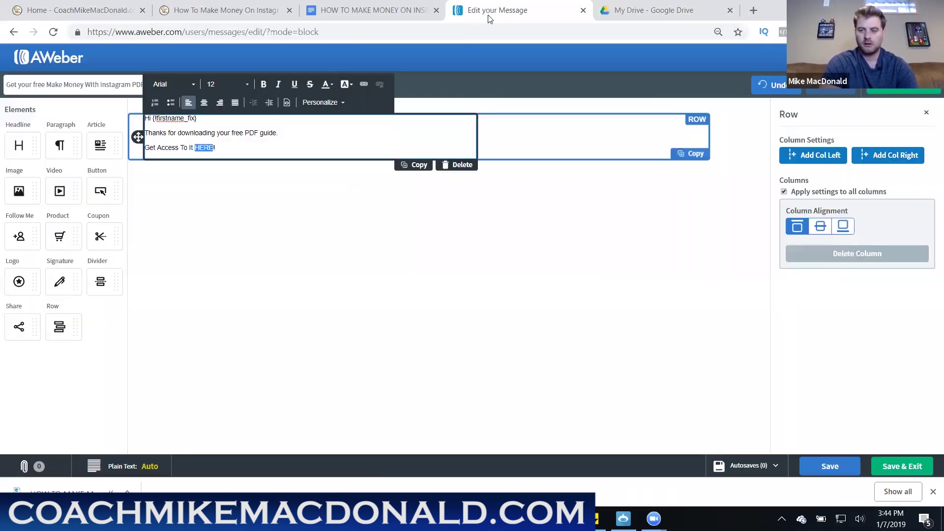
left_click(364, 84)
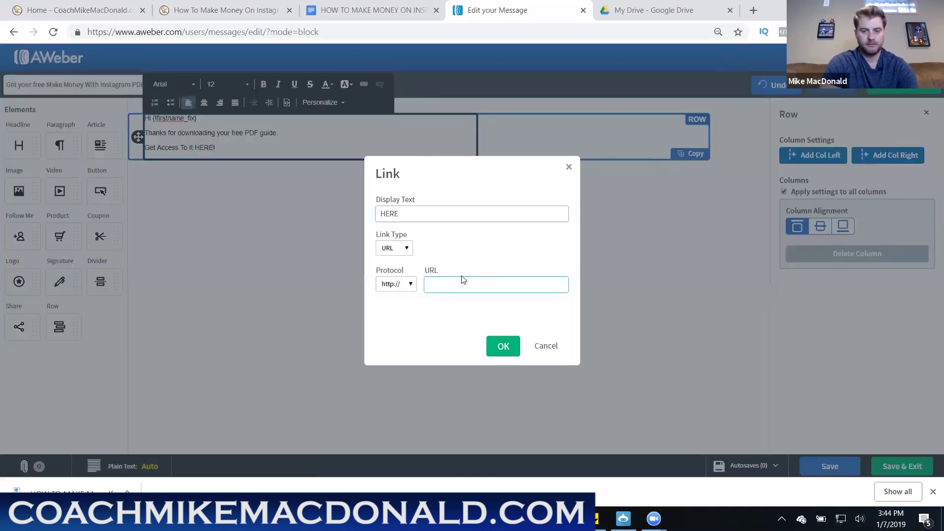
key("ctrl+v")
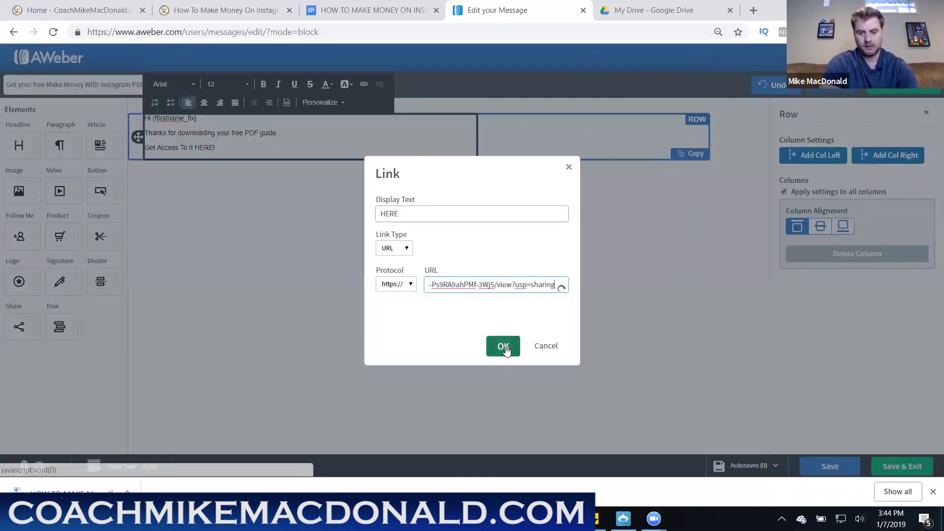
left_click(503, 346)
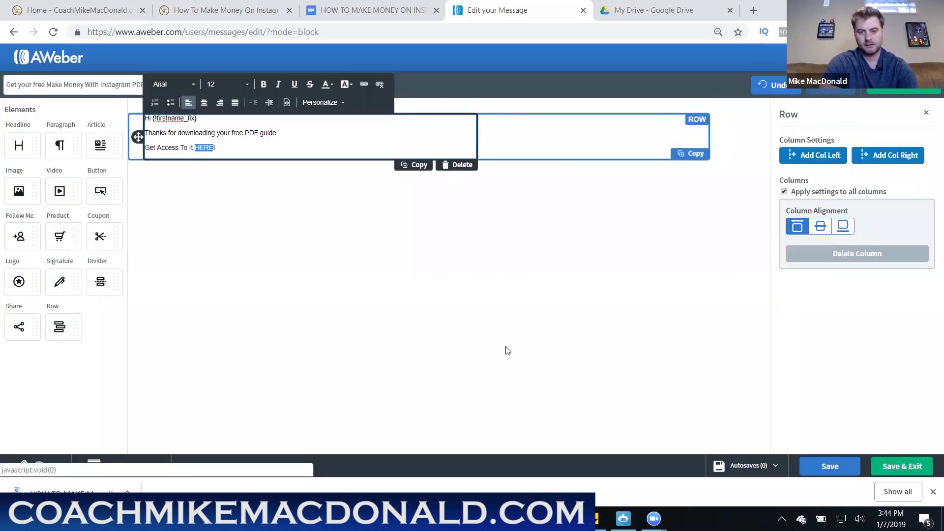
Step: Test the "HERE" link by opening it in an incognito window and look through the pages of the PDF
right_click(209, 143)
right_click(205, 147)
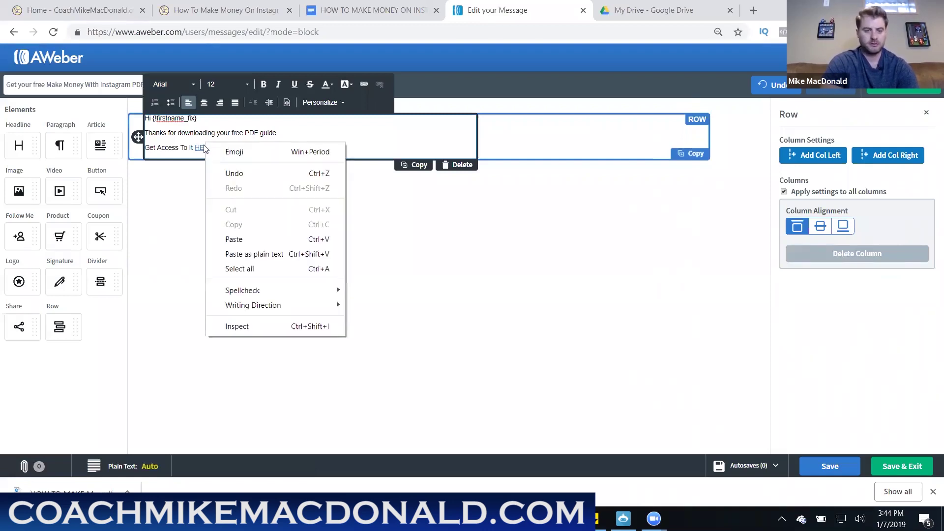
right_click(203, 147)
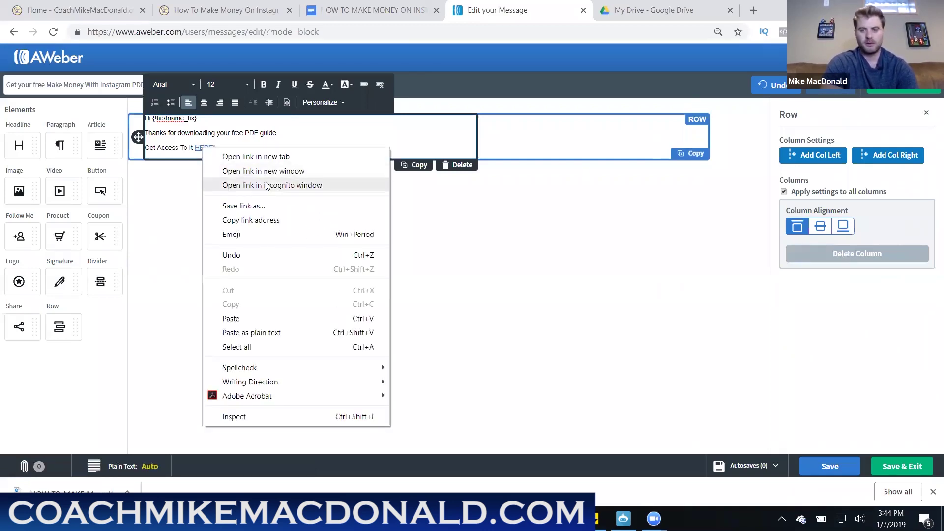
left_click(267, 186)
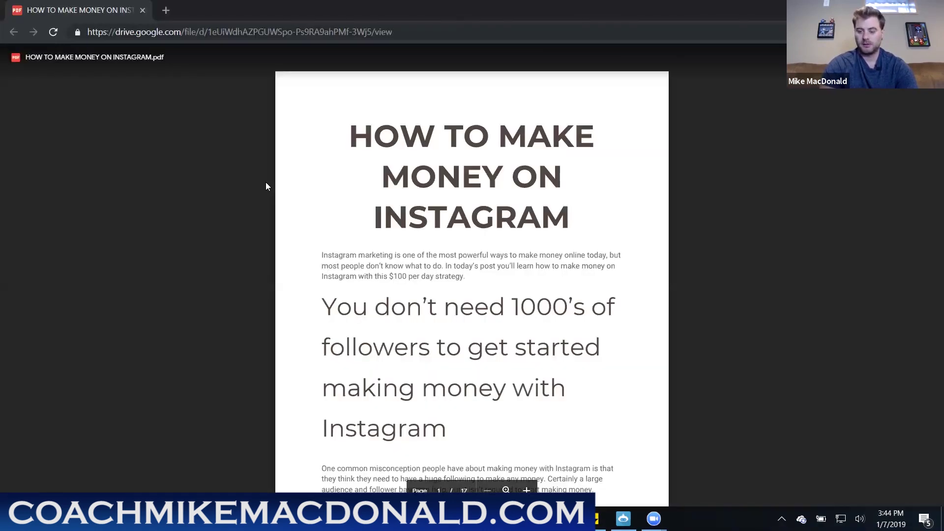
scroll(266, 186, "down", 4)
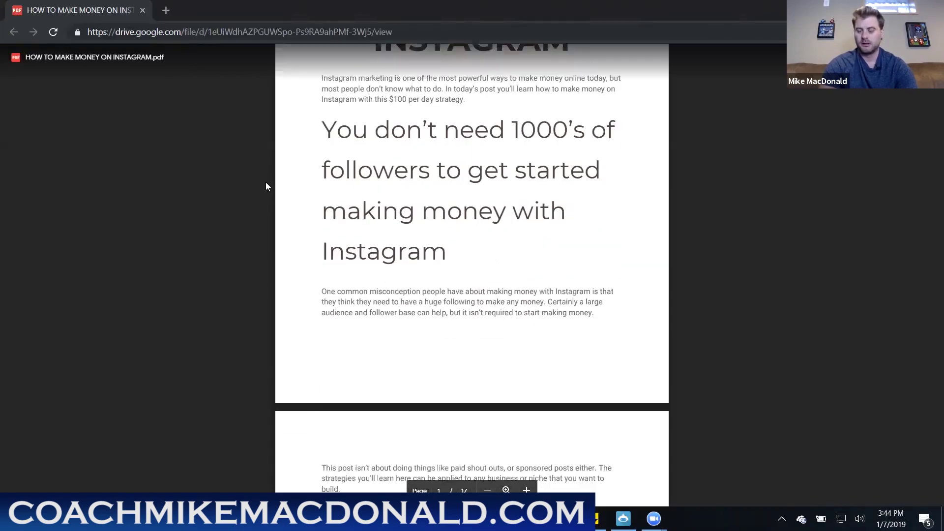
scroll(266, 186, "down", 20)
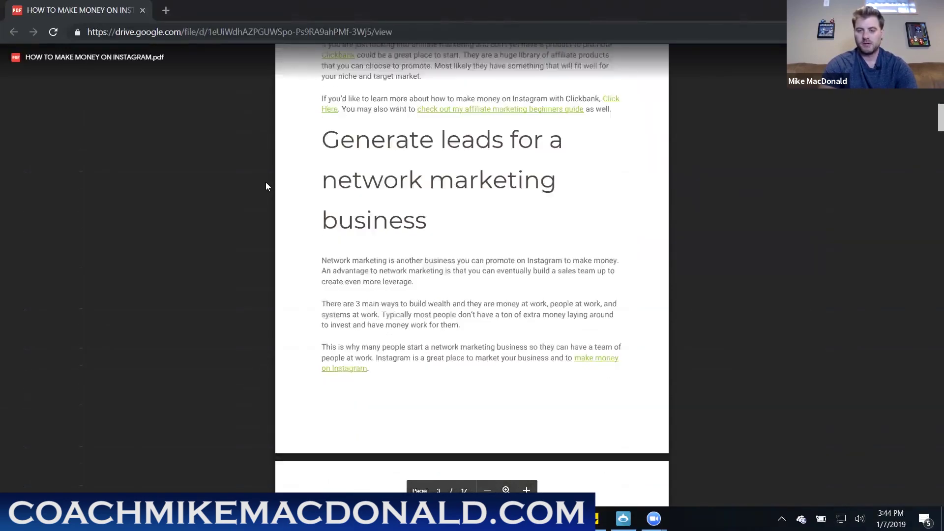
scroll(266, 186, "down", 20)
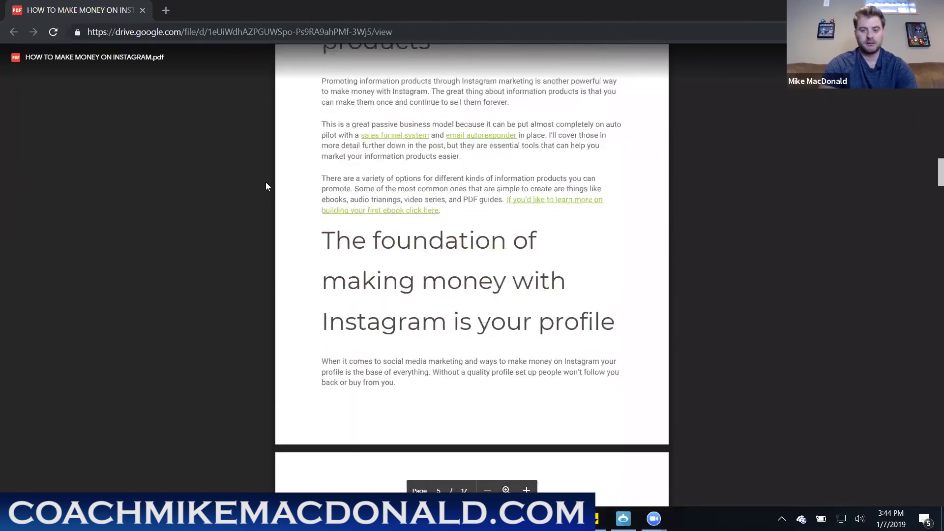
scroll(266, 186, "down", 20)
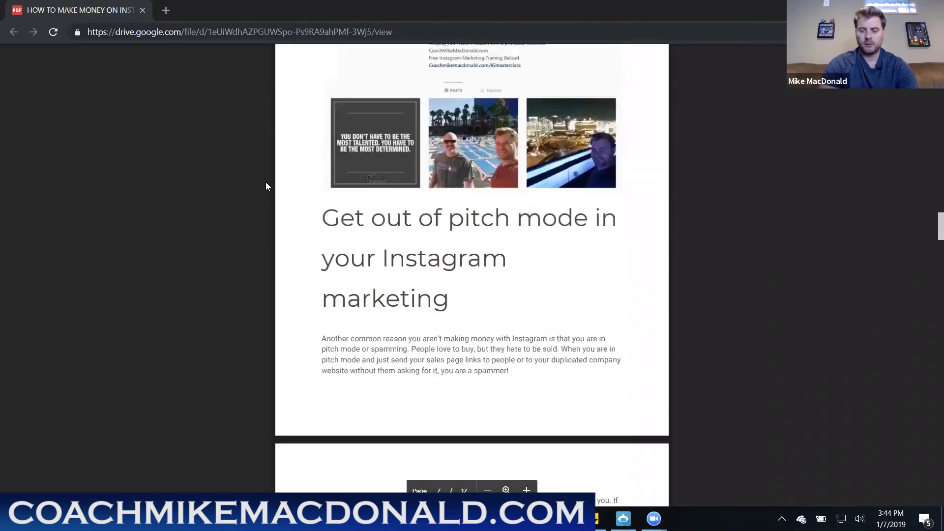
scroll(266, 186, "down", 8)
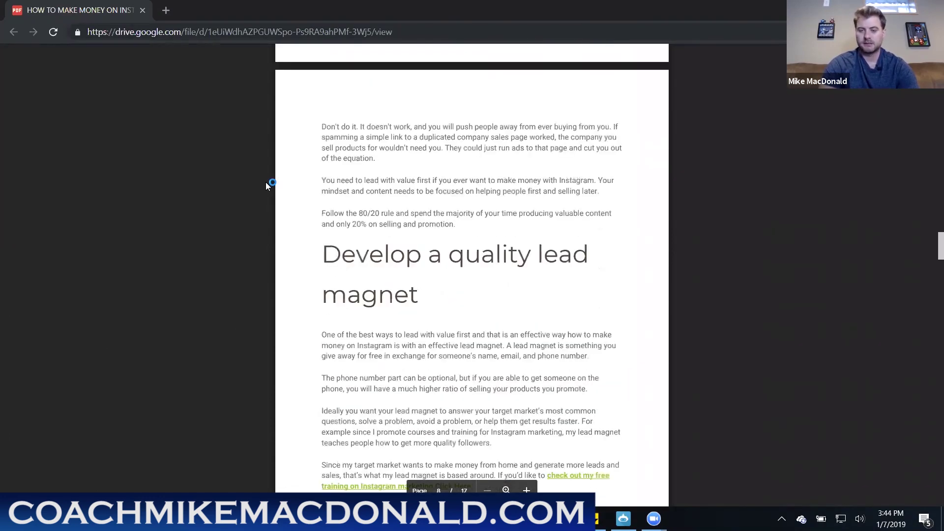
scroll(266, 186, "down", 12)
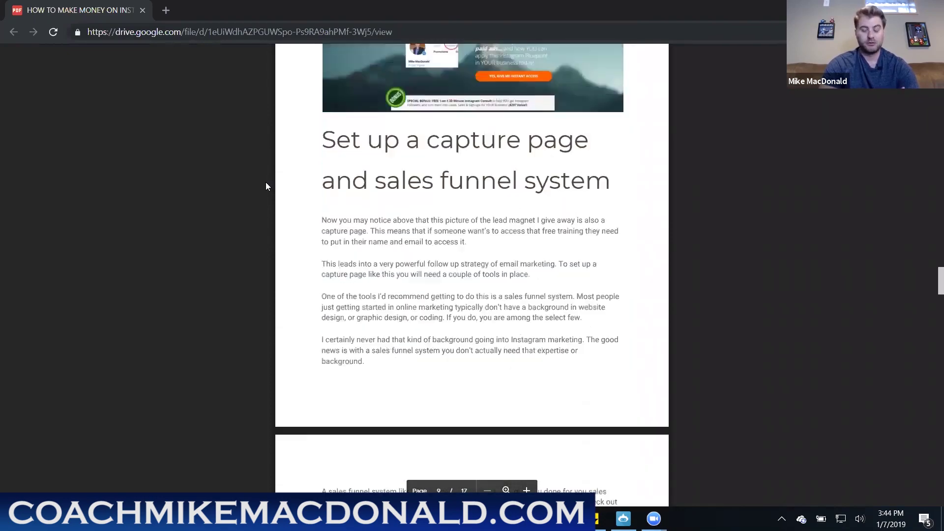
scroll(266, 186, "down", 12)
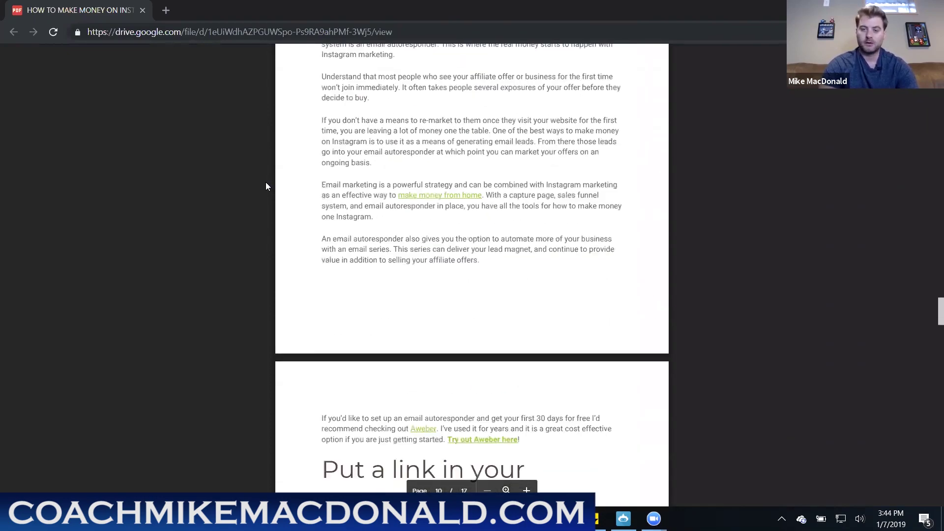
scroll(266, 186, "down", 12)
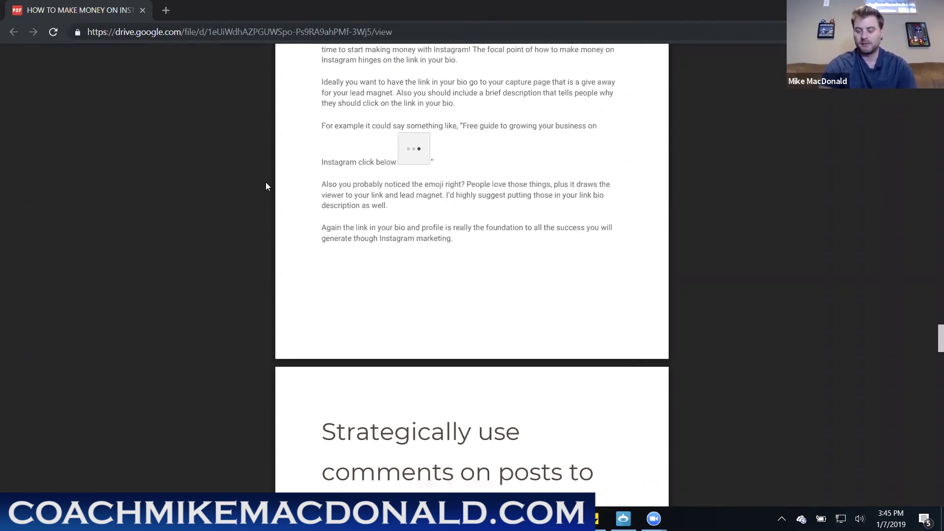
Step: Look through the remaining pages of the PDF up to the last section and return to the blog post "How To Make Money On Instagram $100 Per Day Strategy"
scroll(266, 186, "down", 8)
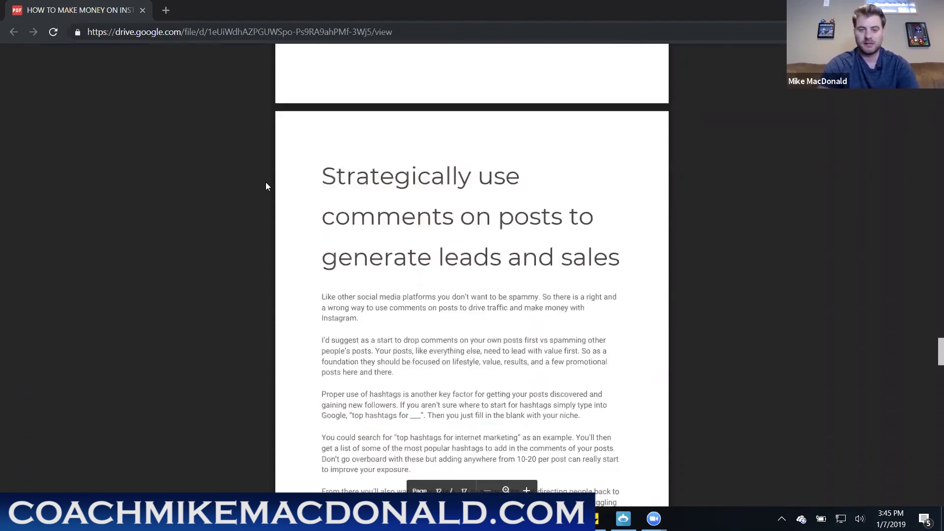
scroll(266, 186, "down", 10)
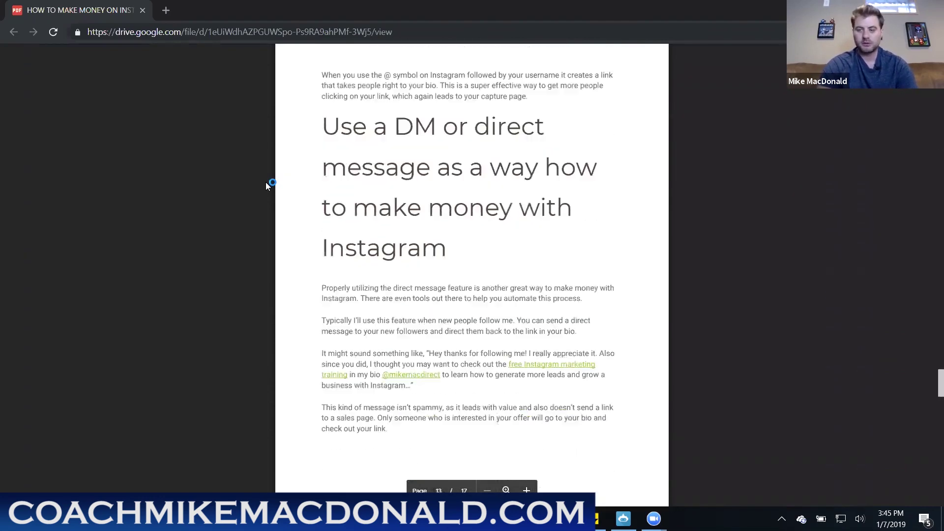
scroll(266, 186, "down", 12)
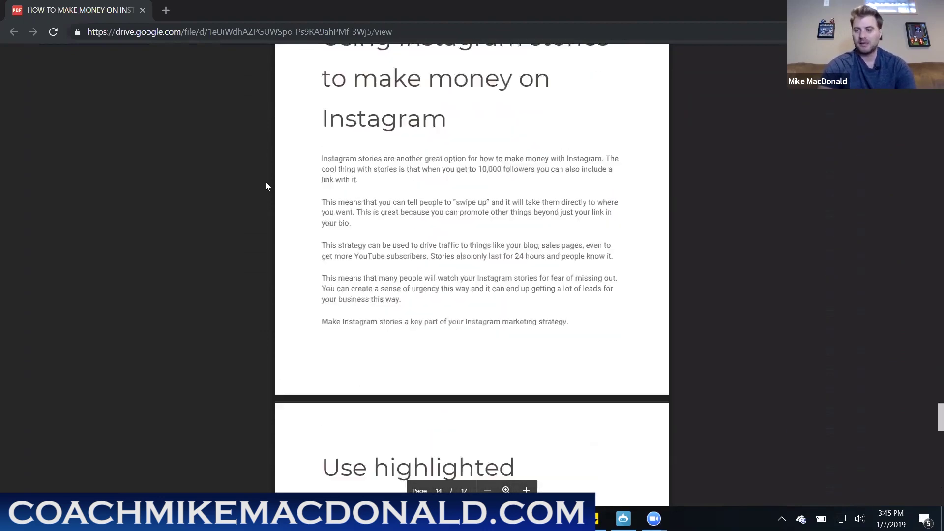
scroll(266, 186, "down", 20)
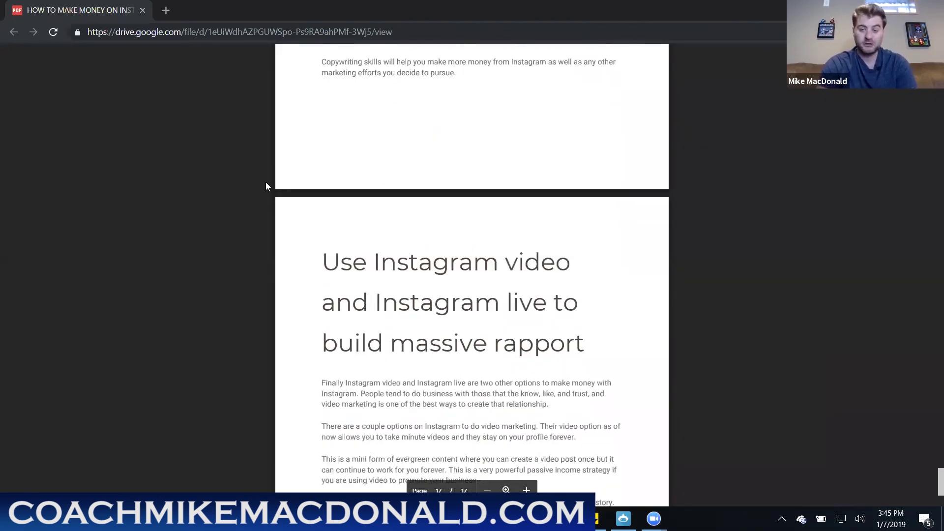
scroll(265, 186, "down", 1)
scroll(265, 186, "up", 5)
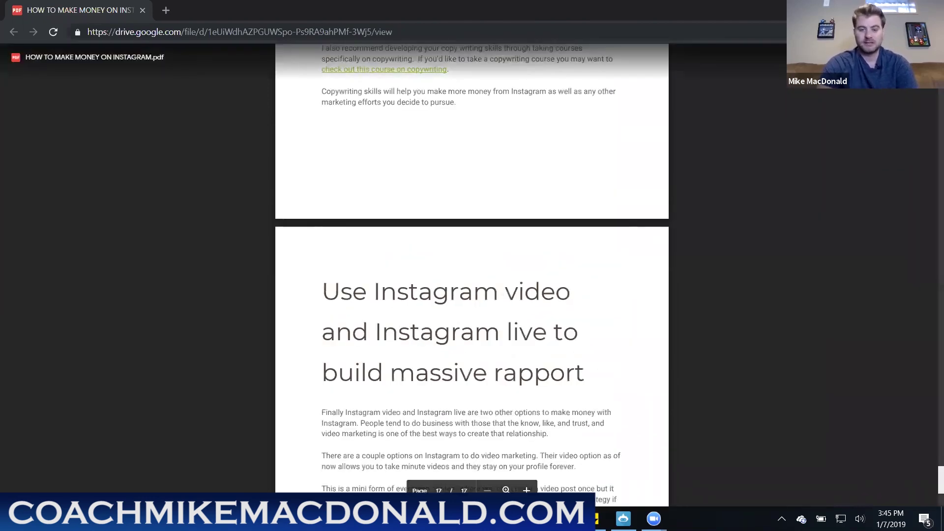
mouse_move(289, 518)
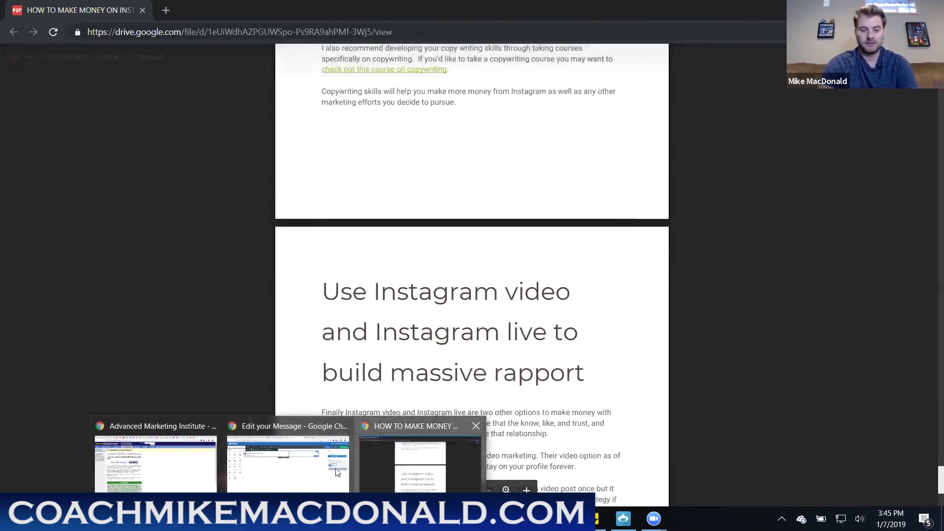
left_click(417, 455)
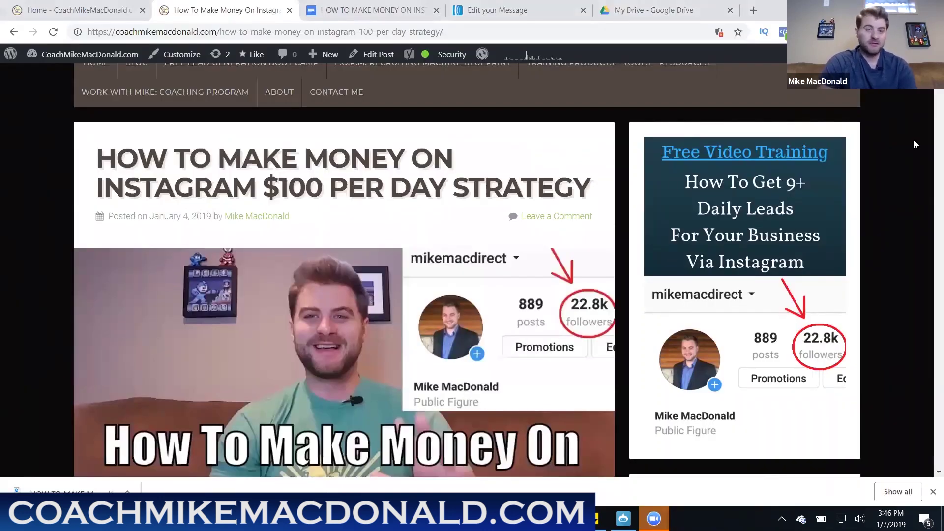